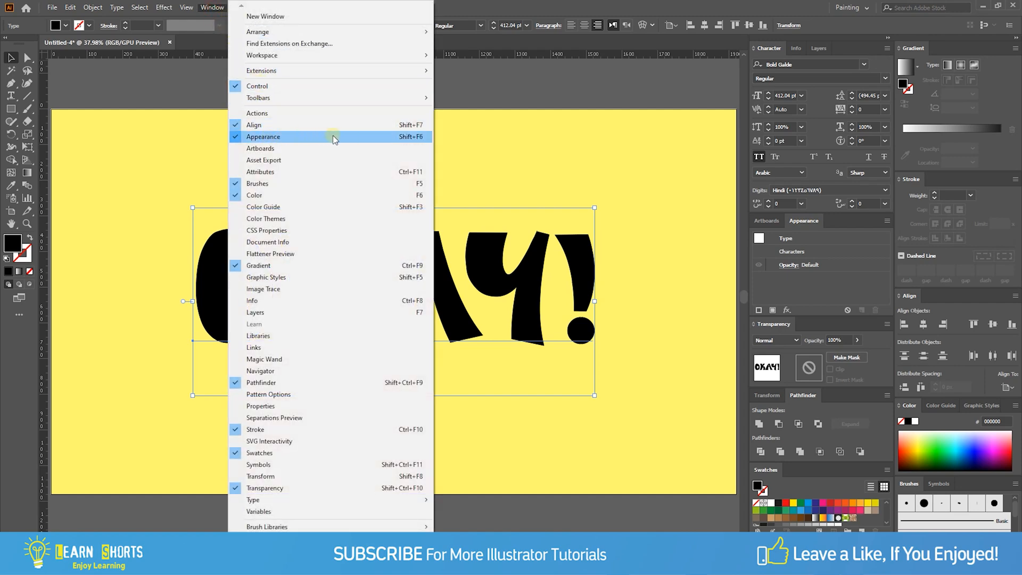
# - Select the OKAY! text and detach the Appearance panel so it floats beside the lettering
pyautogui.click(485, 94)
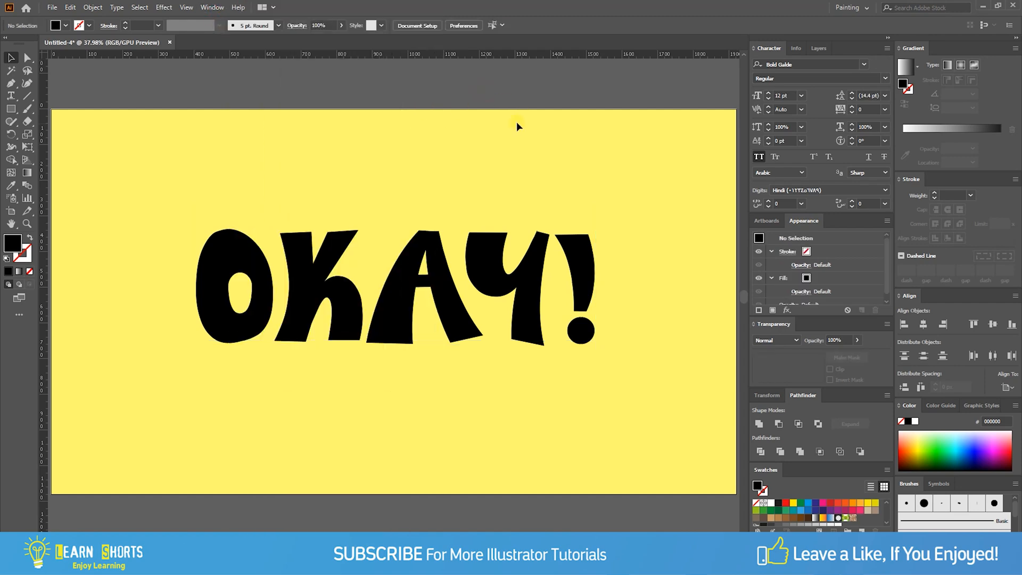
pyautogui.click(492, 260)
pyautogui.moveTo(808, 231); pyautogui.dragTo(715, 199)
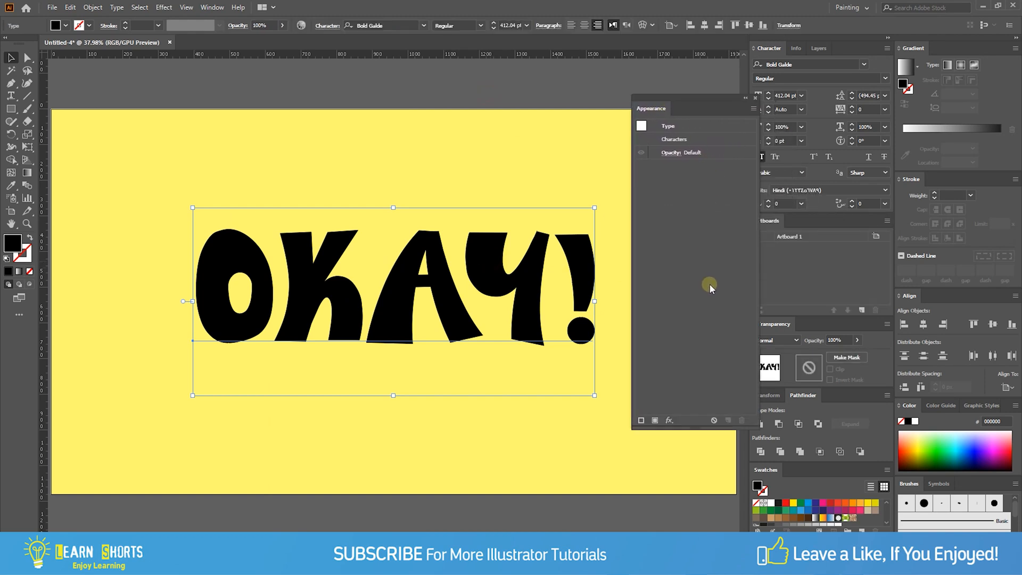
# - Add a new fill to the OKAY! text and set its colour to ff265c
pyautogui.click(655, 420)
pyautogui.click(18, 249)
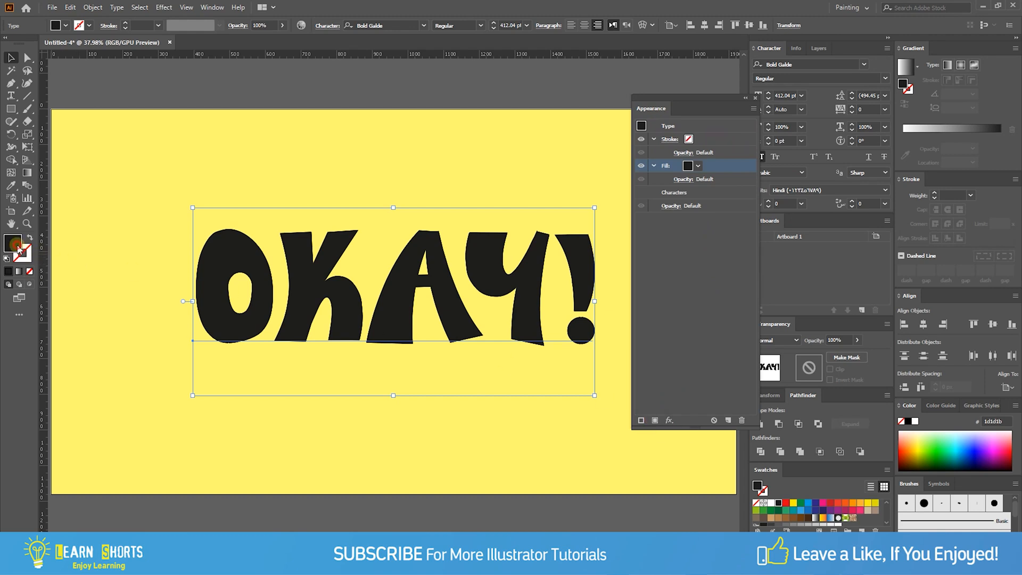
pyautogui.doubleClick(18, 249)
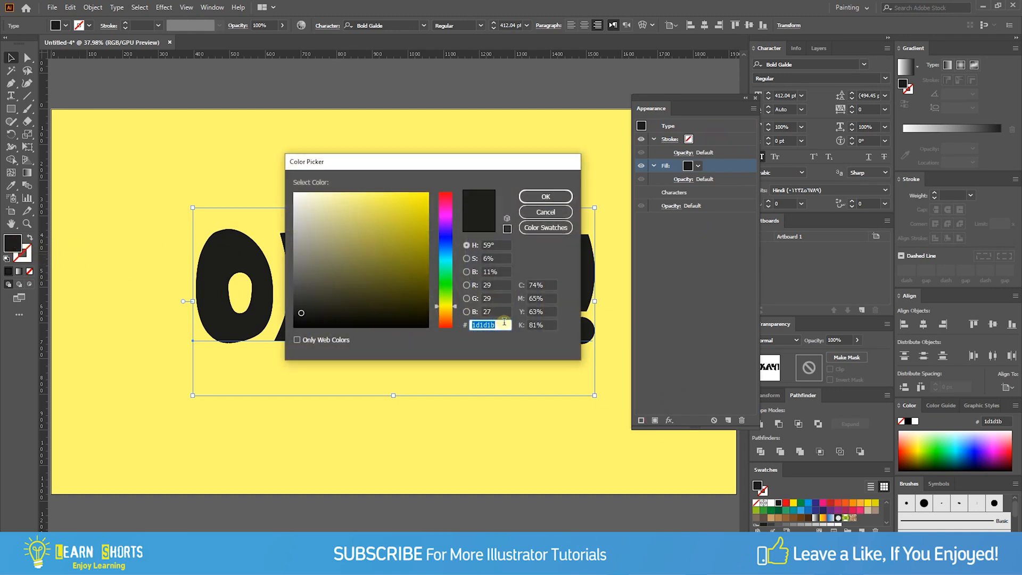
pyautogui.write('ff265c')
pyautogui.click(535, 202)
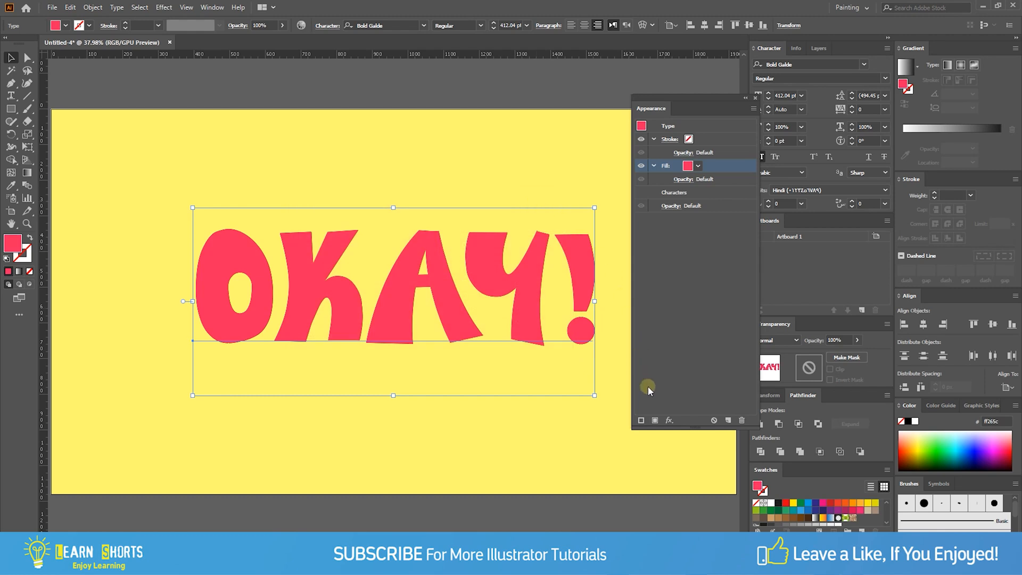
# - Apply an Offset Path effect to the ff265c fill with a -9.5 px offset and round joins
pyautogui.click(668, 420)
pyautogui.click(660, 217)
pyautogui.click(616, 216)
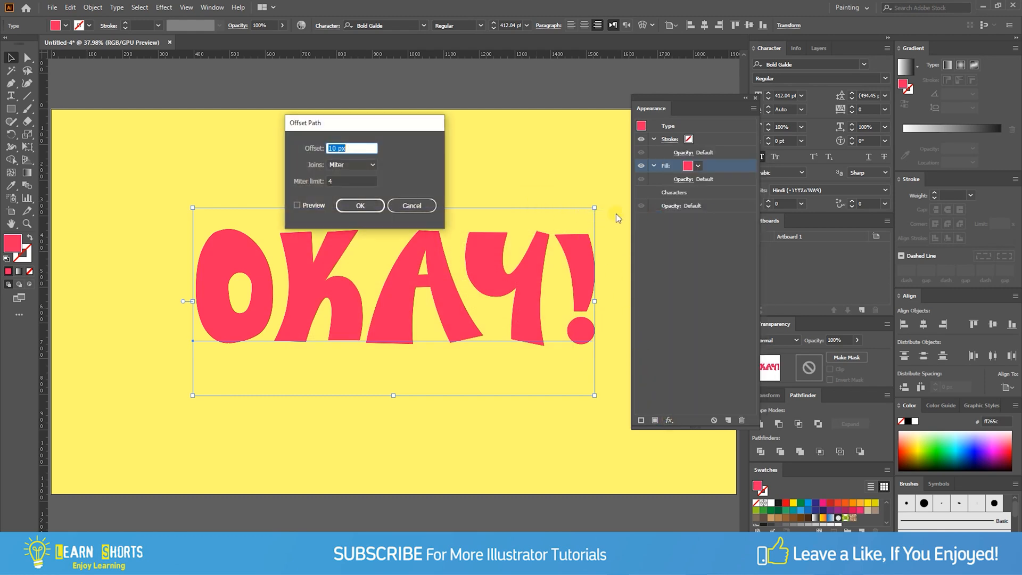
pyautogui.click(303, 205)
pyautogui.click(346, 165)
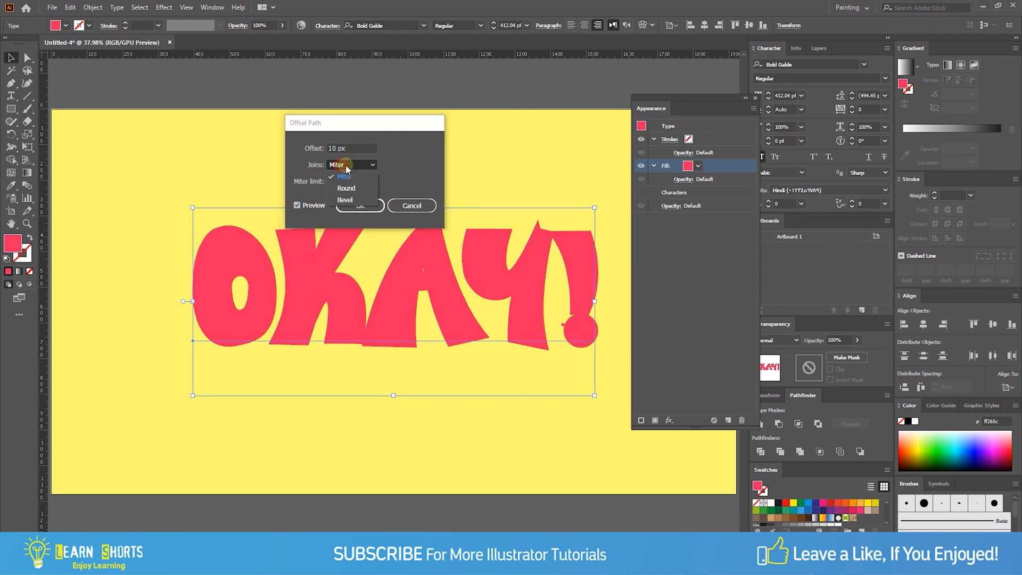
pyautogui.click(356, 187)
pyautogui.click(367, 148)
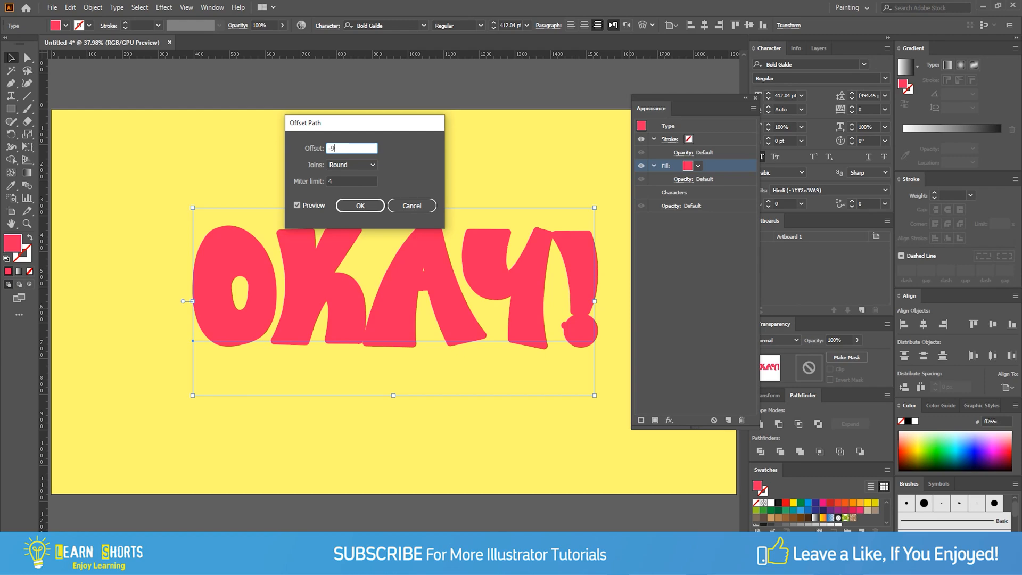
pyautogui.write('-9.5')
pyautogui.press('Tab')
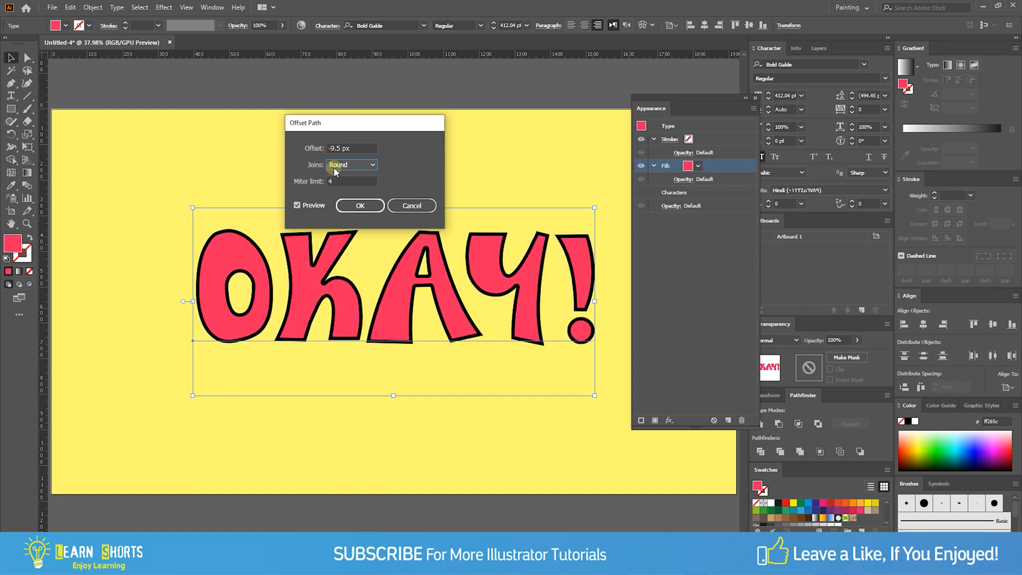
pyautogui.click(352, 206)
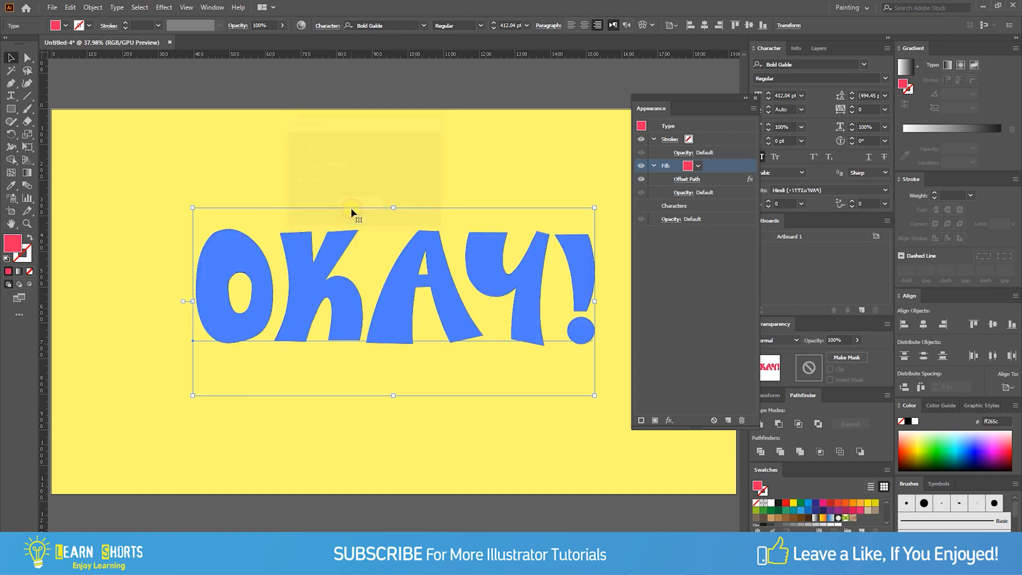
# - Add a Transform effect to the ff265c fill, moving it 10 px horizontally and 10 px vertically, and collapse the fill's entry
pyautogui.click(670, 420)
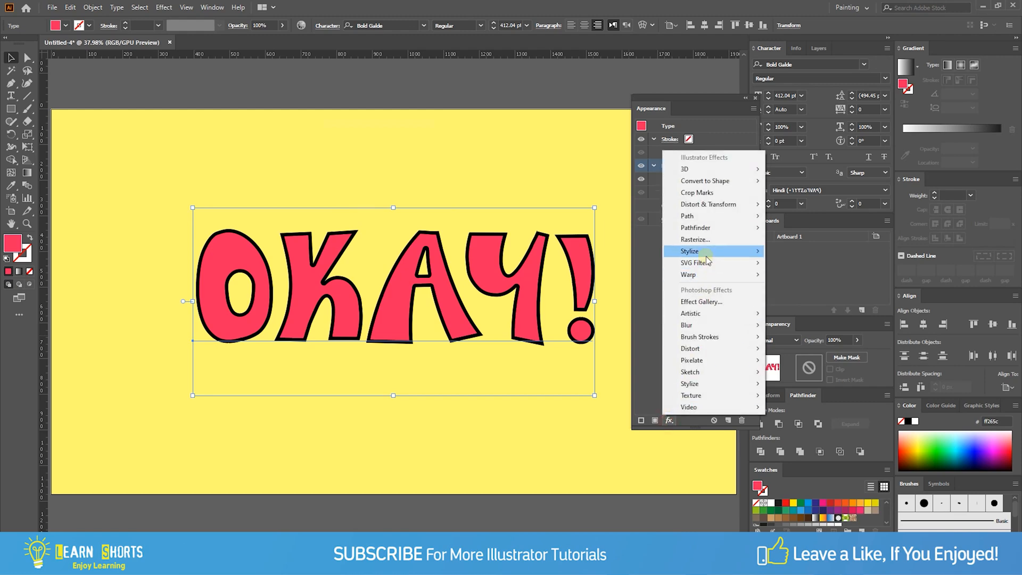
pyautogui.moveTo(702, 208)
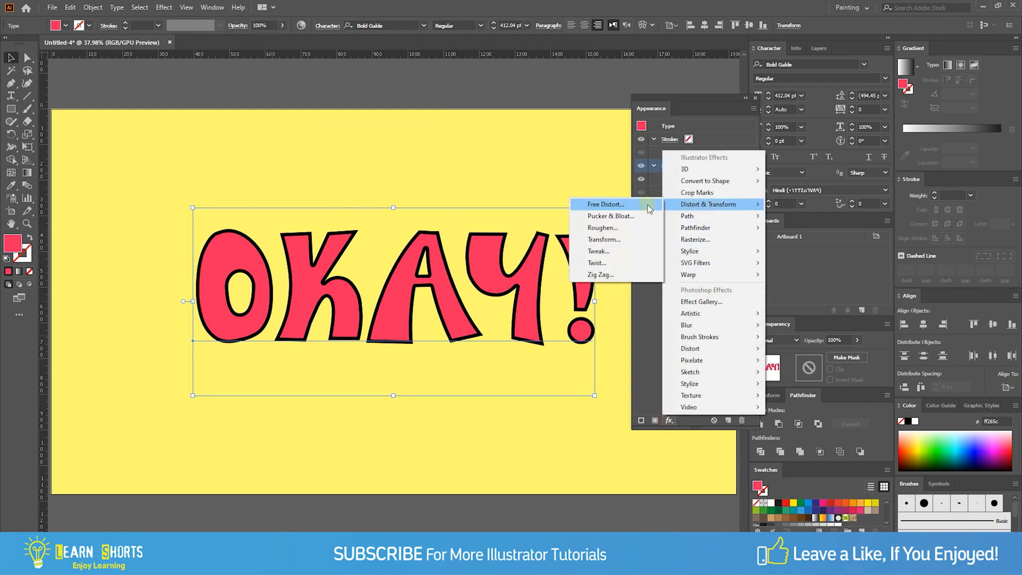
pyautogui.click(631, 239)
pyautogui.click(346, 368)
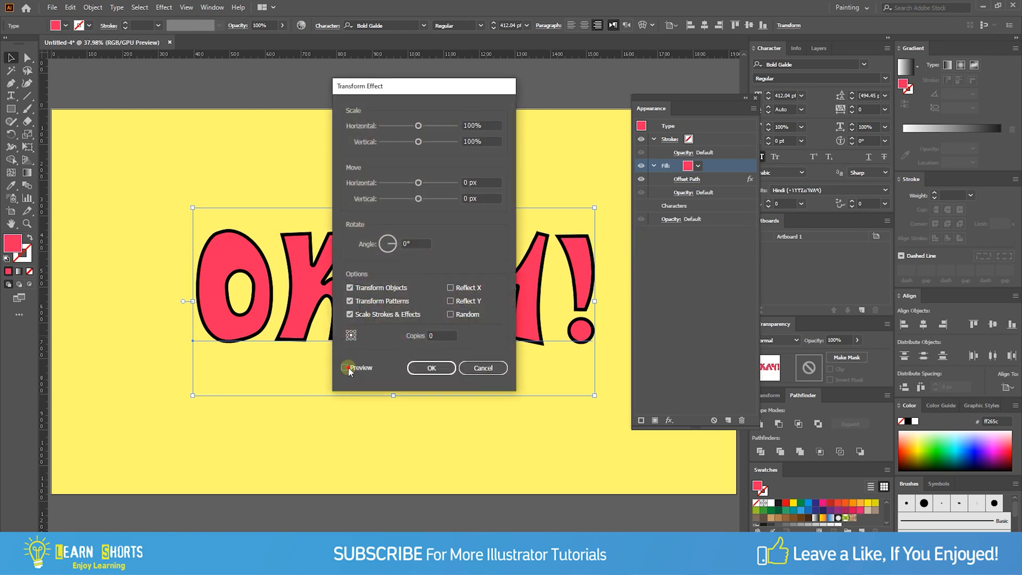
pyautogui.doubleClick(484, 188)
pyautogui.write('10')
pyautogui.press('Tab')
pyautogui.write('10')
pyautogui.press('Tab')
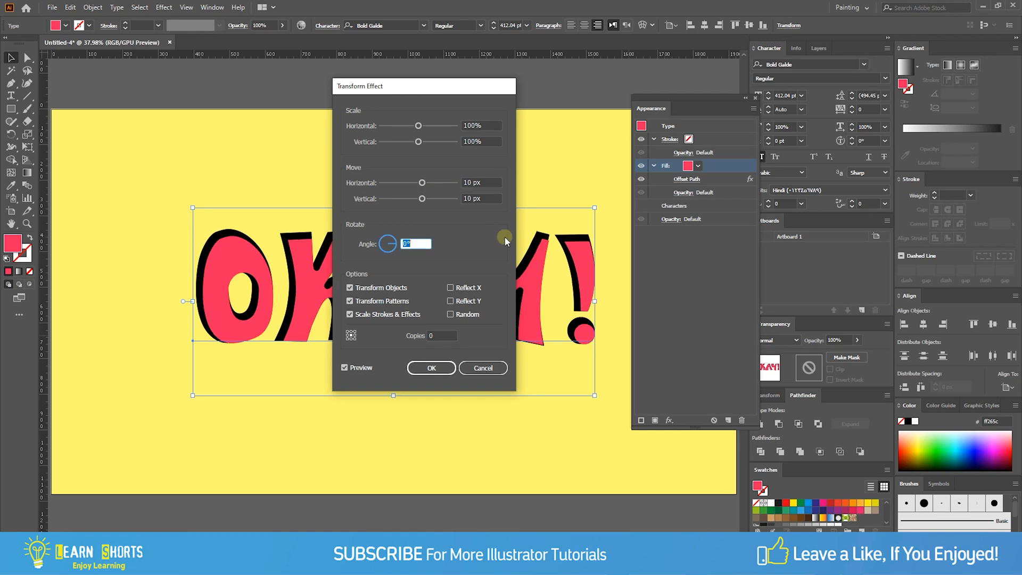
pyautogui.click(442, 368)
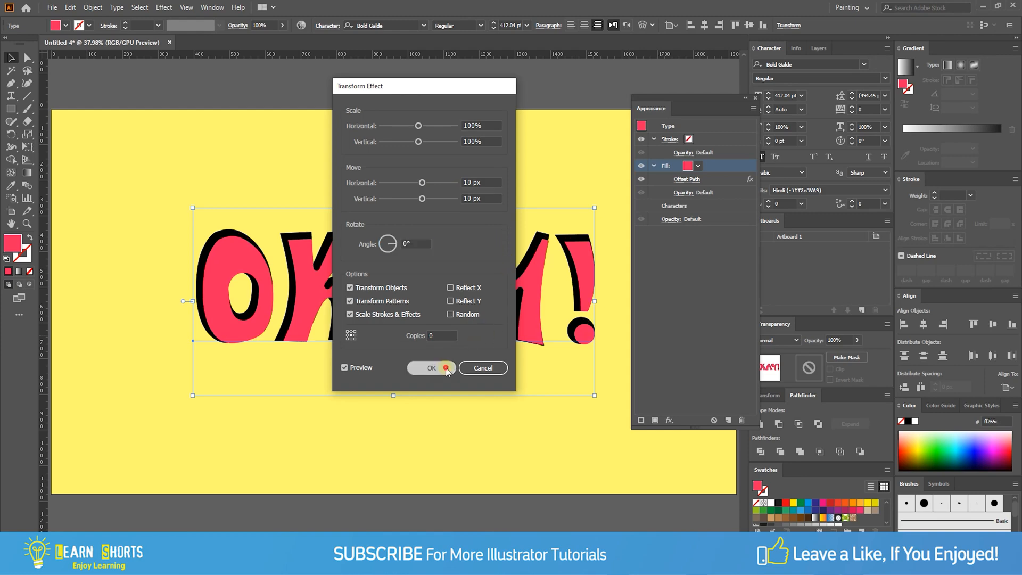
pyautogui.click(654, 166)
# - Add a second fill beneath the first one and colour it ffbaba
pyautogui.click(656, 420)
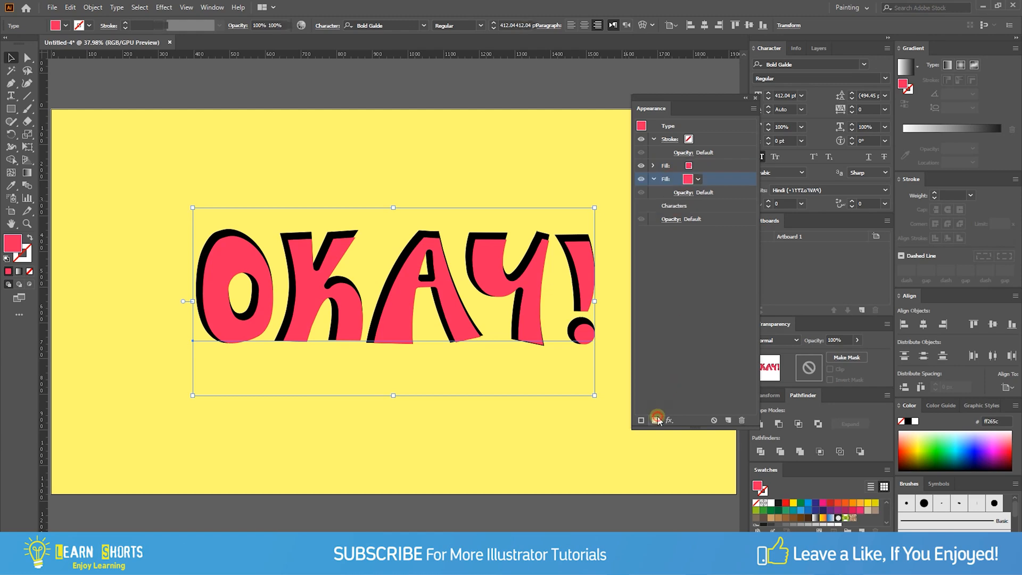
pyautogui.doubleClick(12, 245)
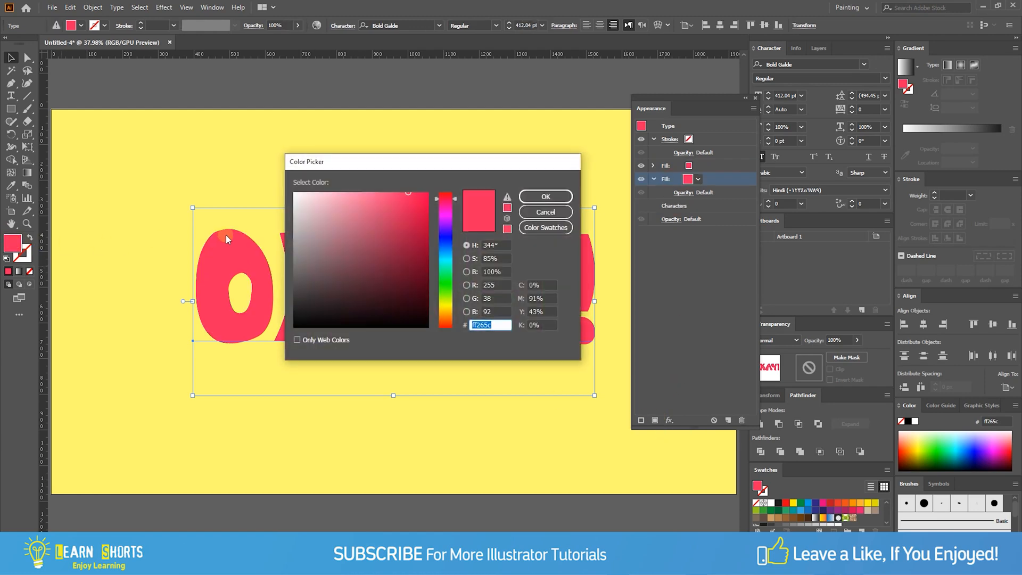
pyautogui.write('ffbaba')
pyautogui.click(555, 197)
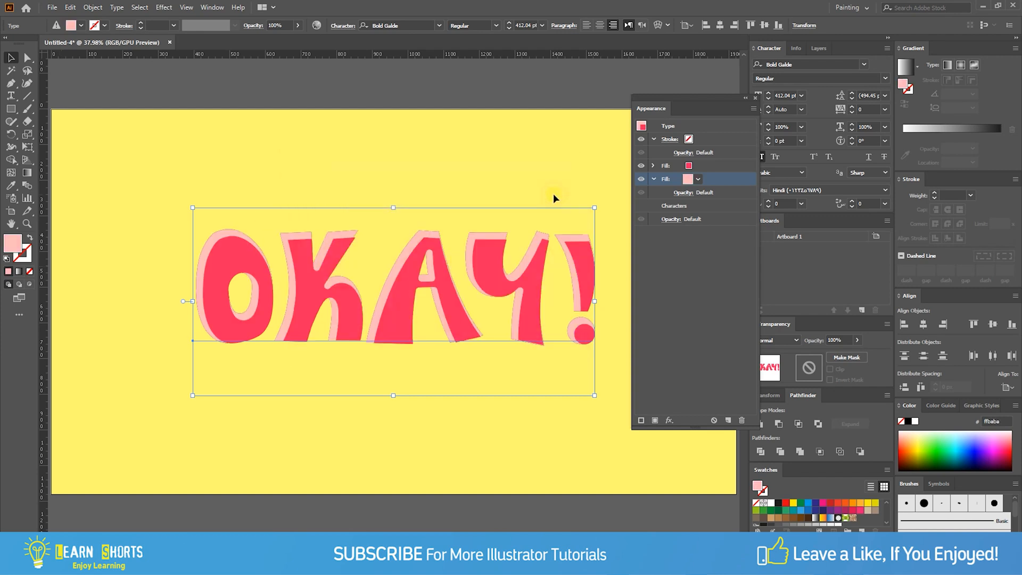
# - Apply an Offset Path effect of -5 px with round joins to the ffbaba fill
pyautogui.click(670, 421)
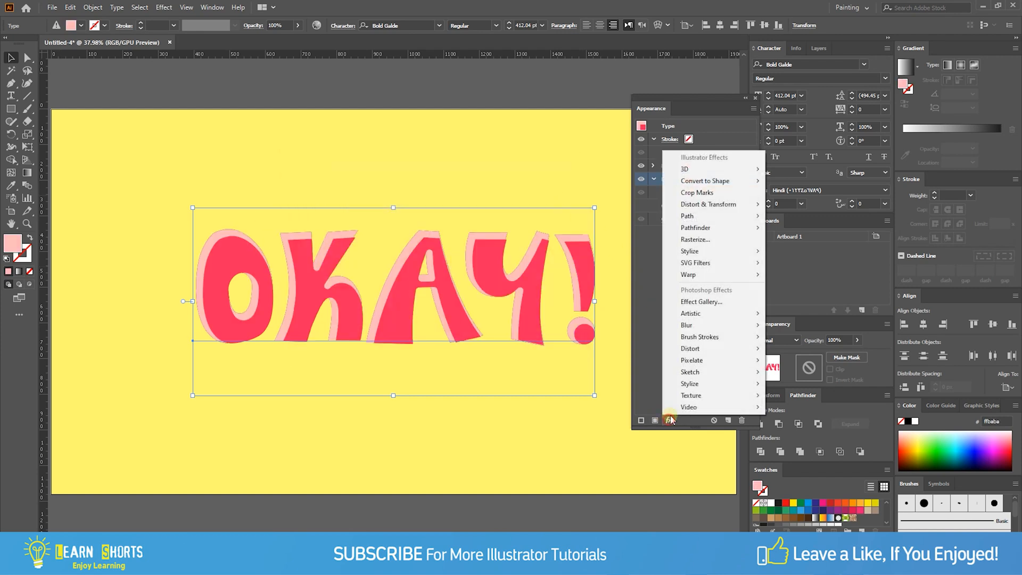
pyautogui.moveTo(692, 219)
pyautogui.click(611, 216)
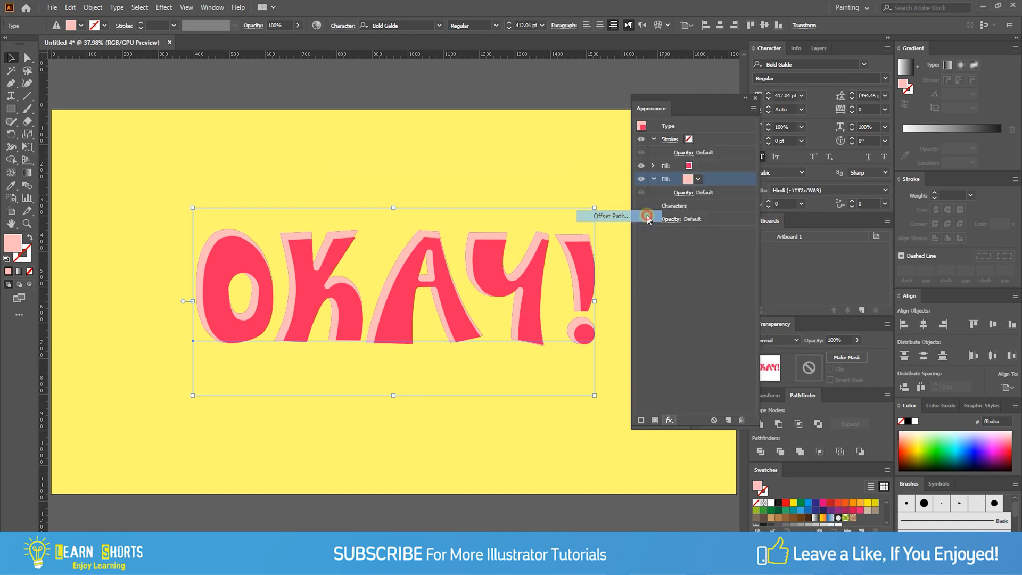
pyautogui.click(305, 206)
pyautogui.click(351, 165)
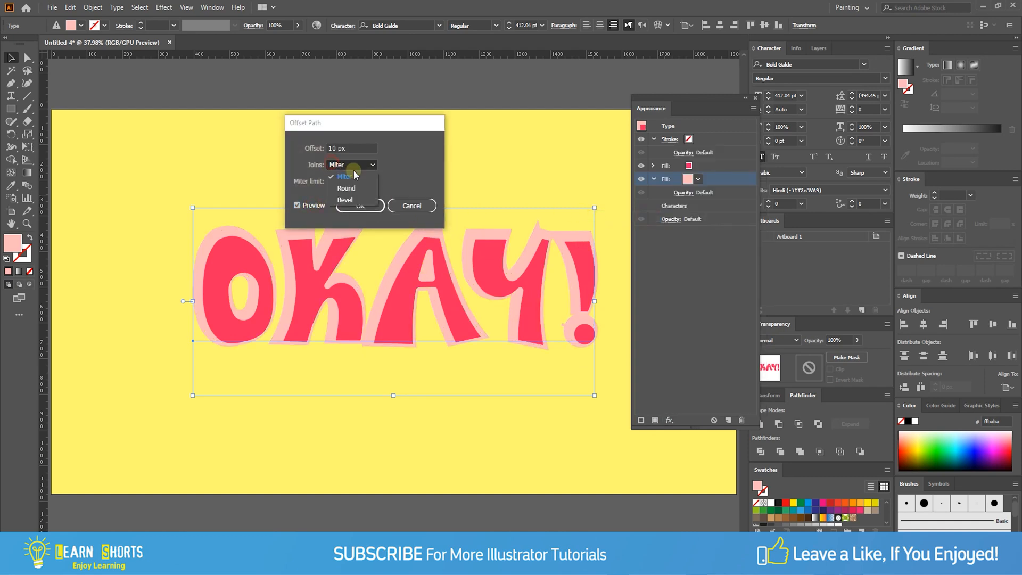
pyautogui.click(346, 183)
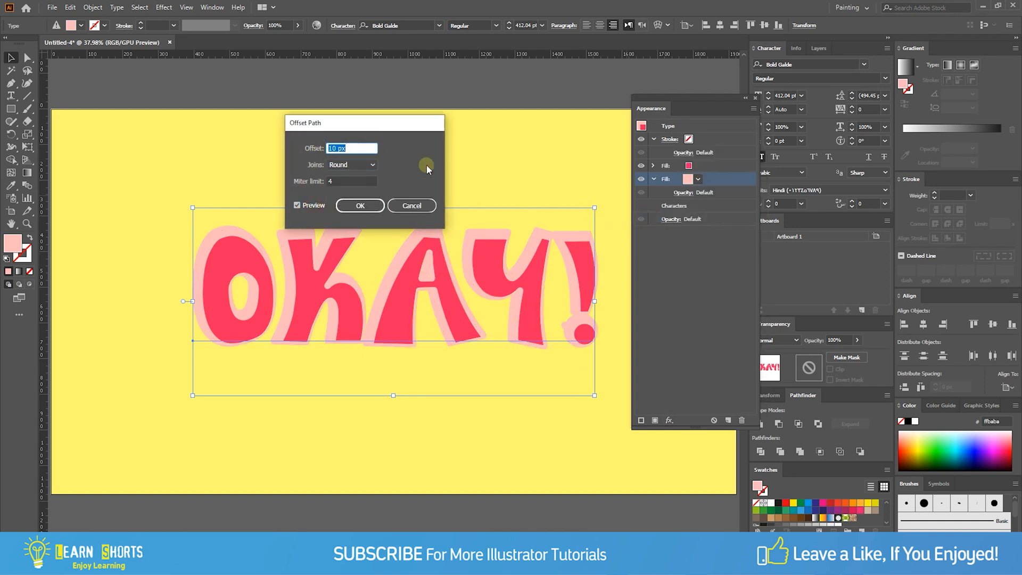
pyautogui.write('-5')
pyautogui.press('Tab')
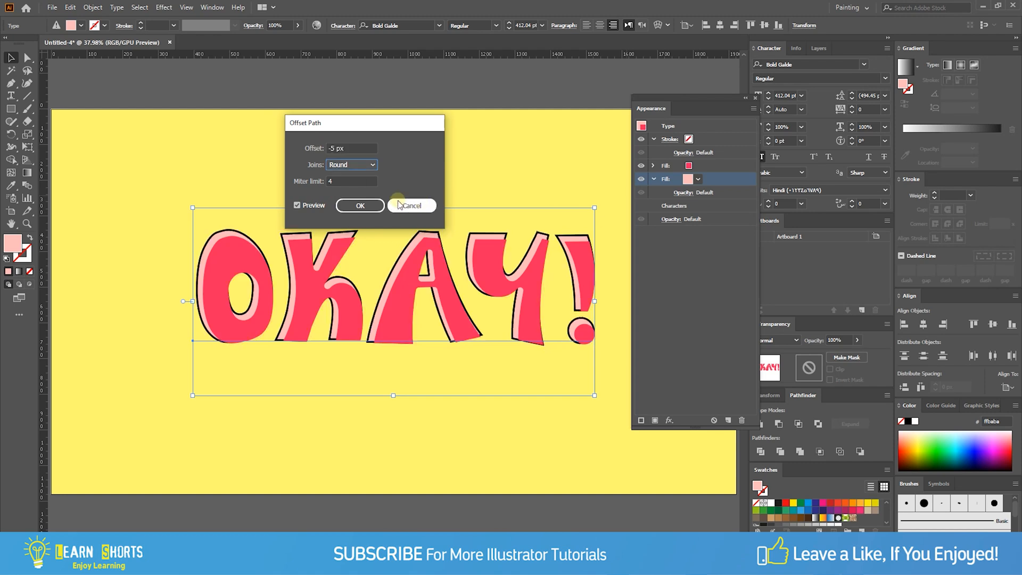
pyautogui.click(361, 207)
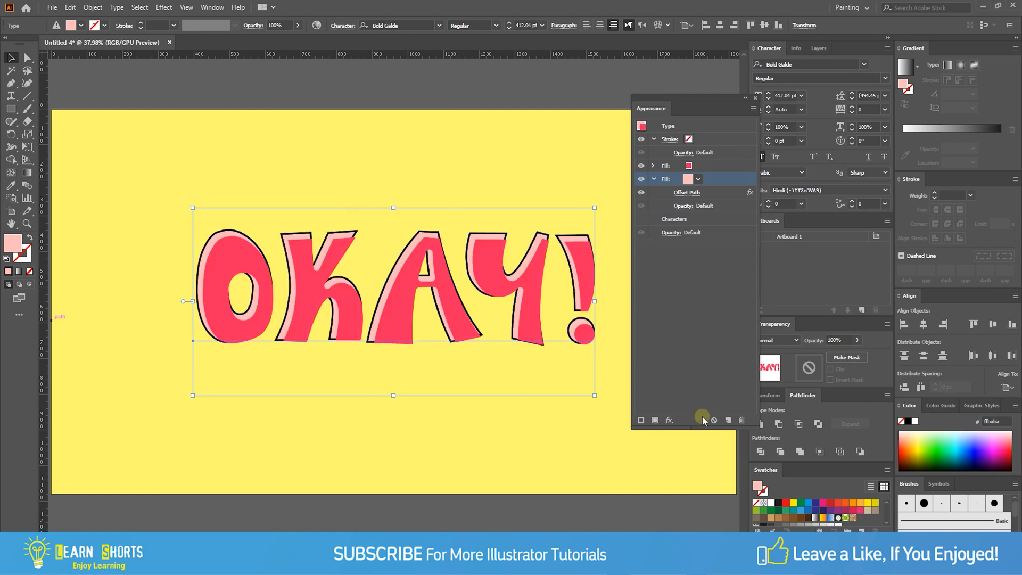
# - Add a Transform effect to the ffbaba fill, moving it 5 px horizontally and 5 px vertically, and collapse the fill's entry
pyautogui.click(669, 421)
pyautogui.moveTo(703, 205)
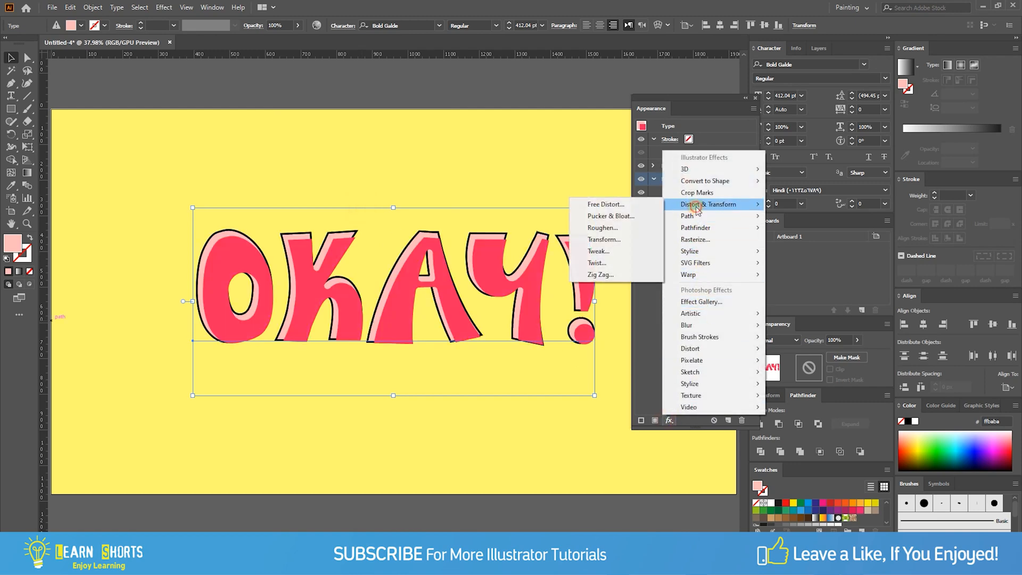
pyautogui.click(628, 239)
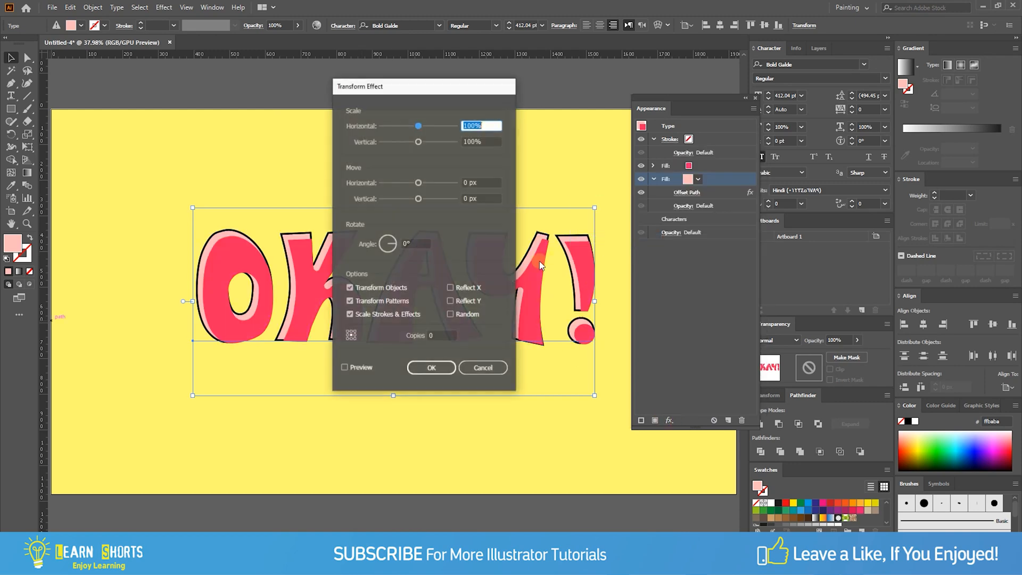
pyautogui.click(361, 373)
pyautogui.click(472, 183)
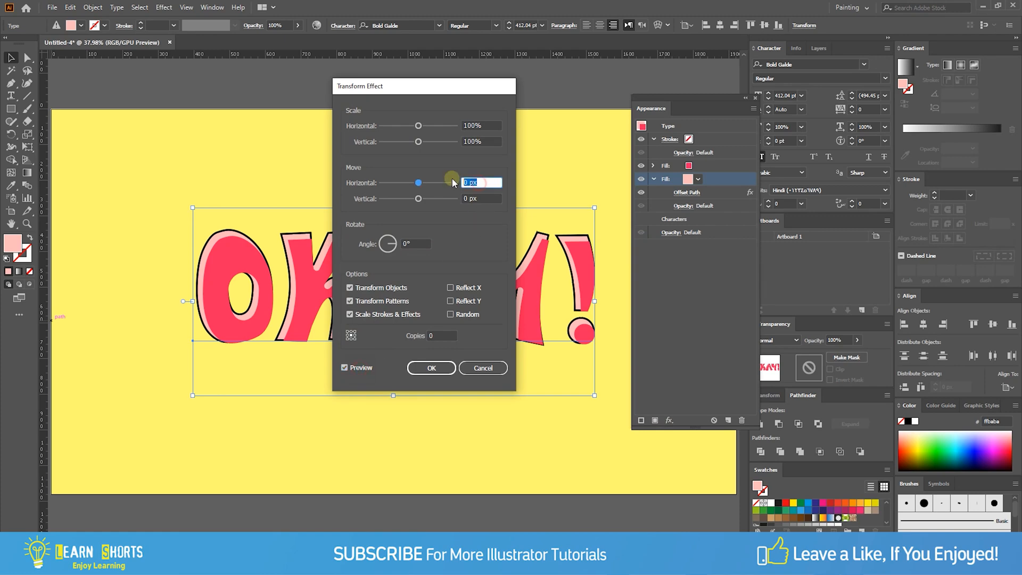
pyautogui.write('5')
pyautogui.press('Tab')
pyautogui.write('5')
pyautogui.click(435, 367)
pyautogui.click(654, 180)
# - Add a third fill beneath the ffbaba fill and set its colour to ff265c
pyautogui.click(672, 193)
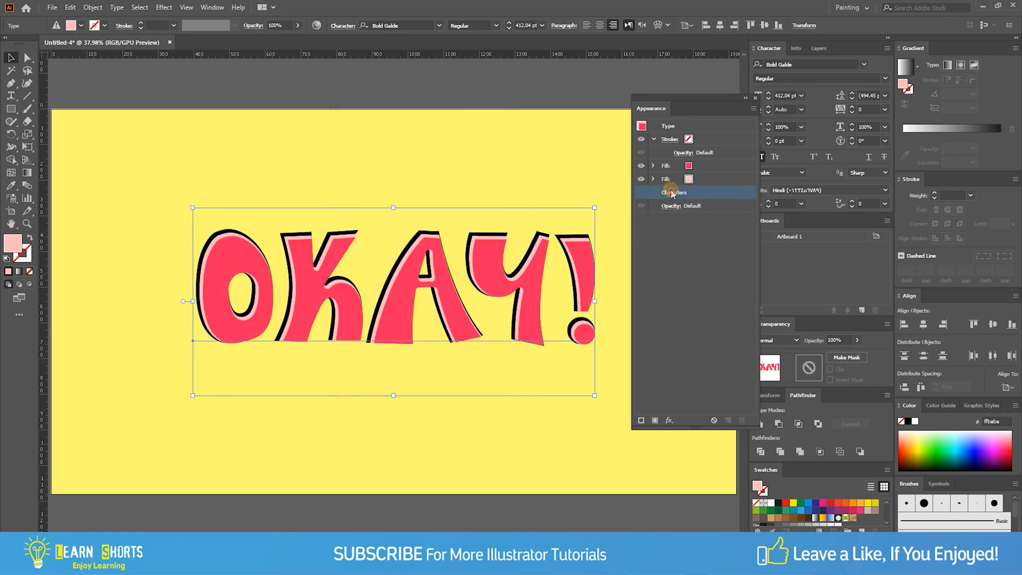
pyautogui.click(655, 420)
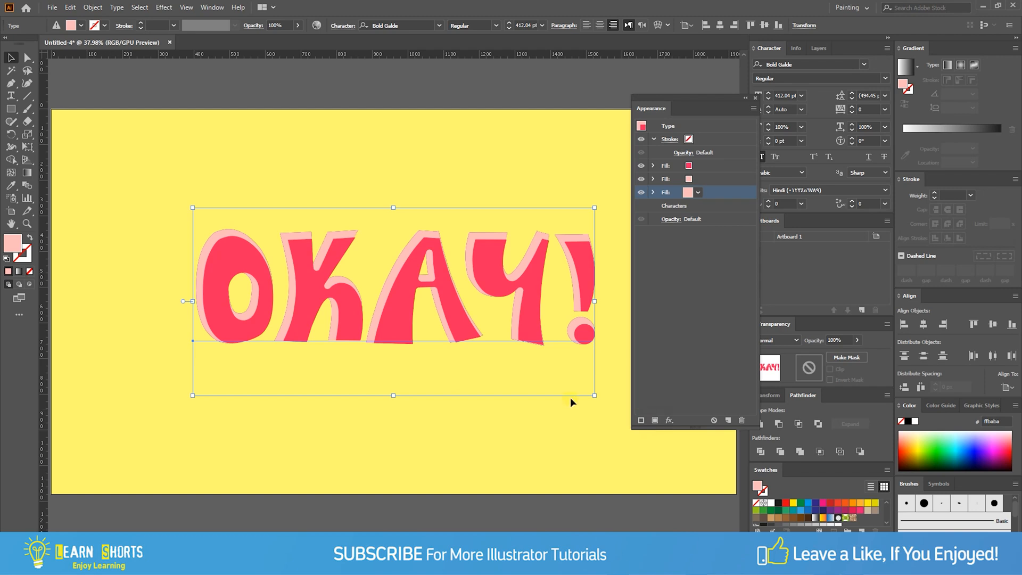
pyautogui.doubleClick(16, 245)
pyautogui.click(500, 324)
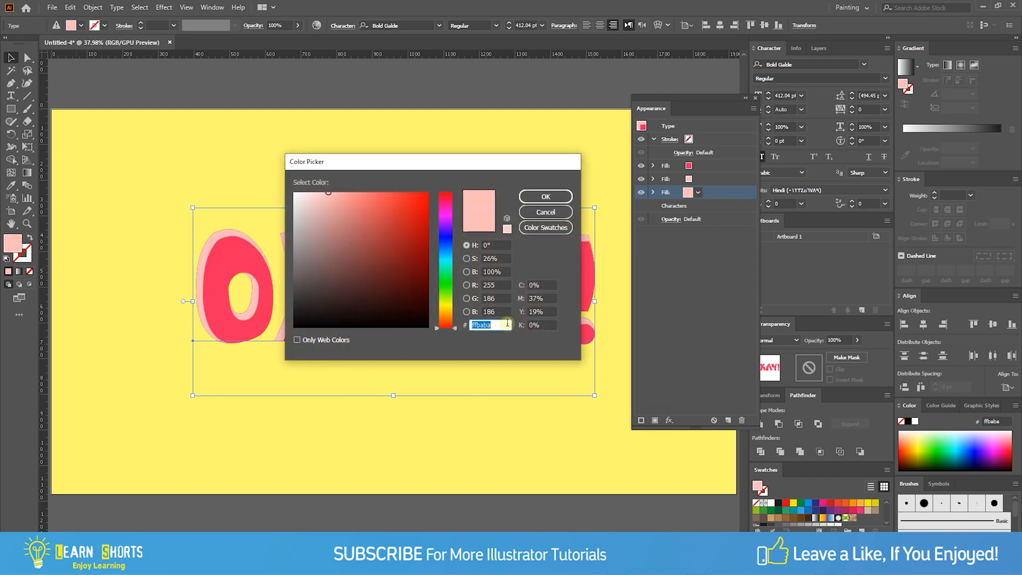
pyautogui.write('ff265c')
pyautogui.click(543, 197)
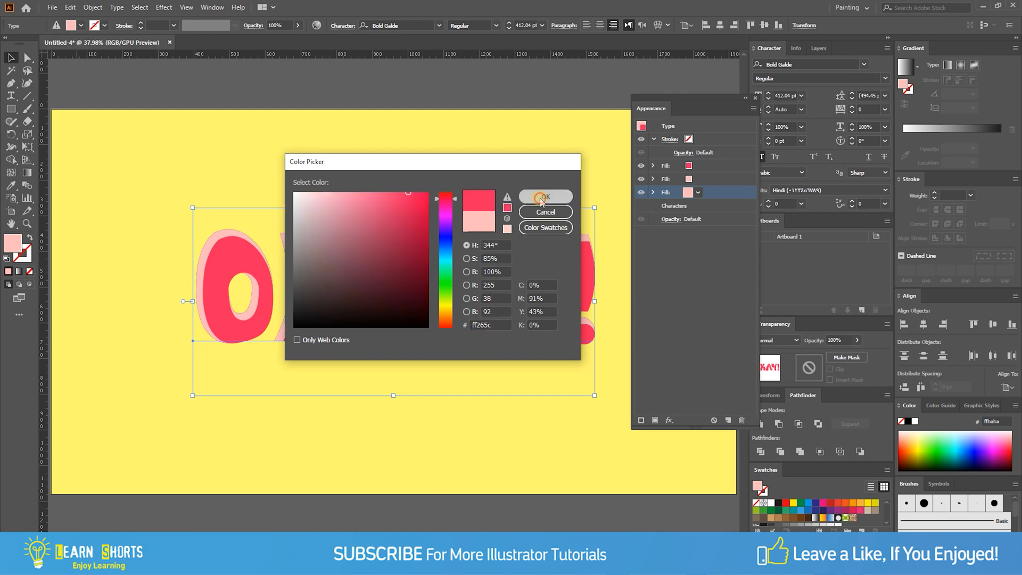
# - Add a fourth fill beneath the lowest ff265c fill and set its colour to a10028
pyautogui.click(680, 207)
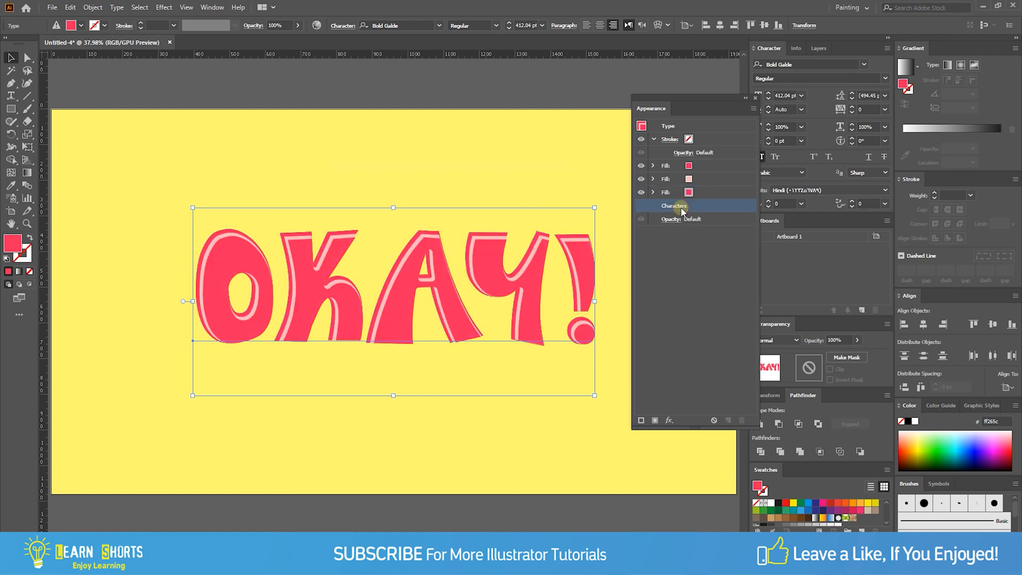
pyautogui.click(655, 421)
pyautogui.doubleClick(12, 246)
pyautogui.write('a')
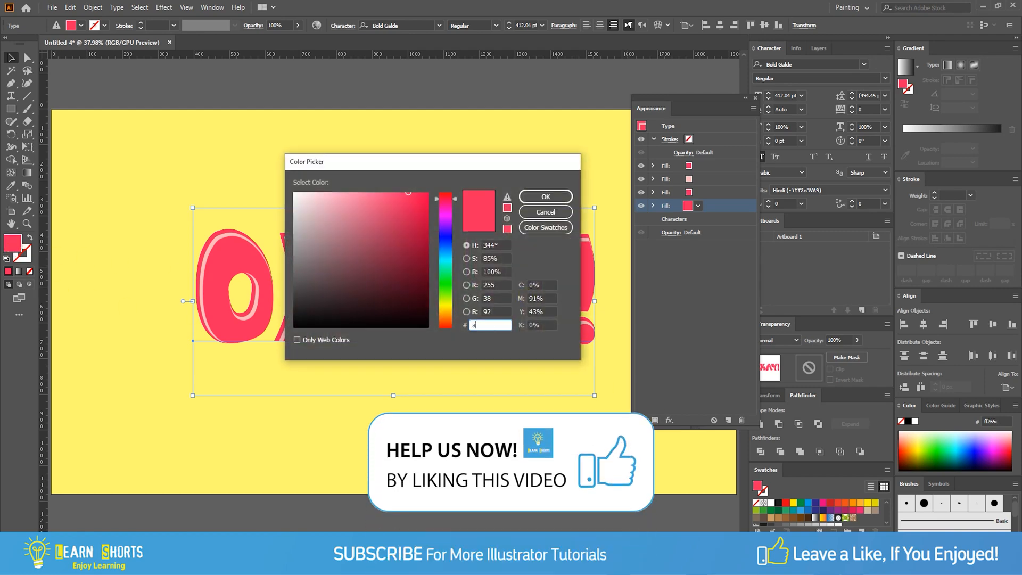
pyautogui.write('10028')
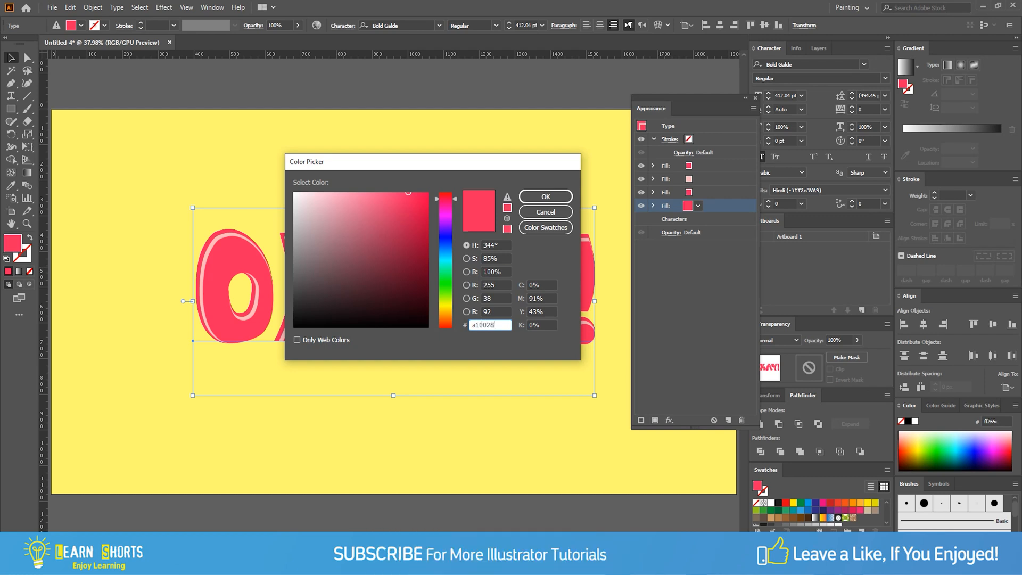
pyautogui.click(536, 200)
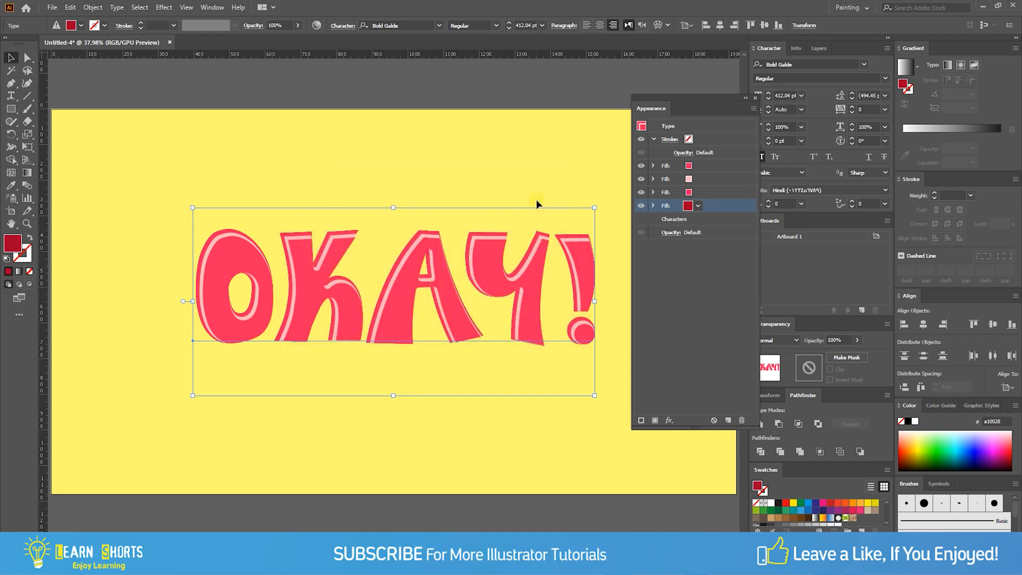
# - Apply an Offset Path effect of 8 px with round joins to the a10028 fill
pyautogui.click(669, 418)
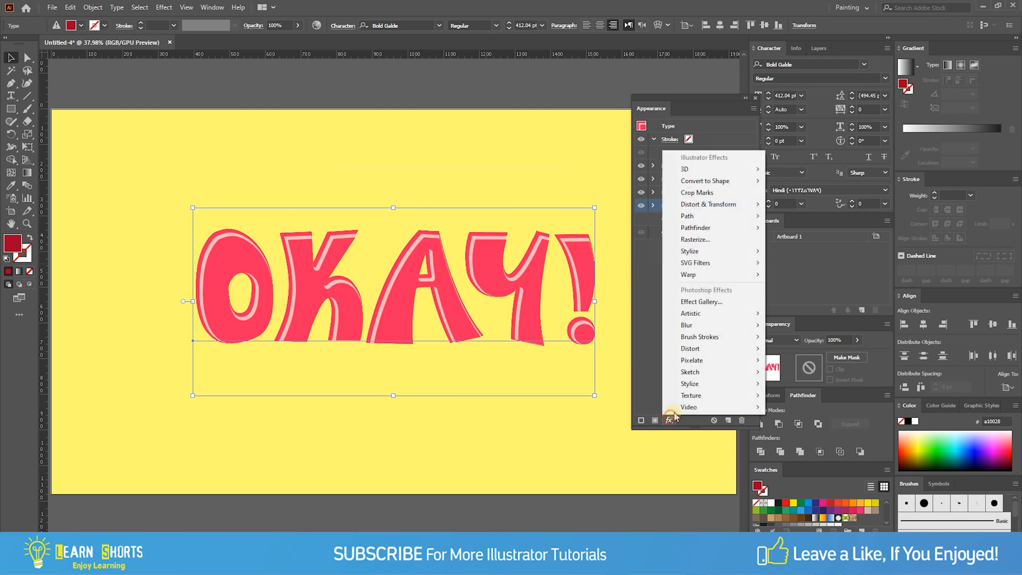
pyautogui.moveTo(703, 218)
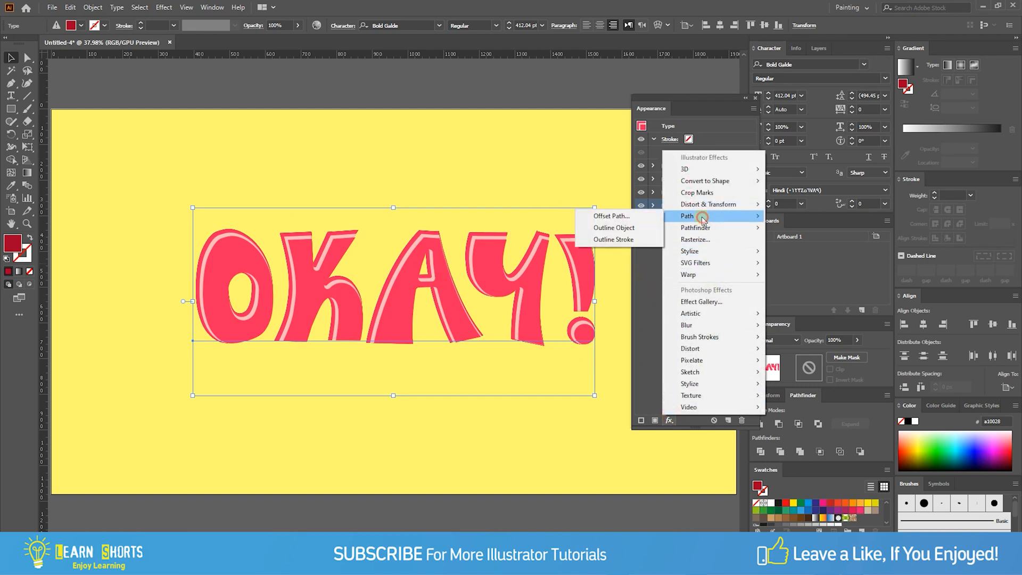
pyautogui.click(647, 216)
pyautogui.click(309, 205)
pyautogui.click(351, 164)
pyautogui.click(351, 186)
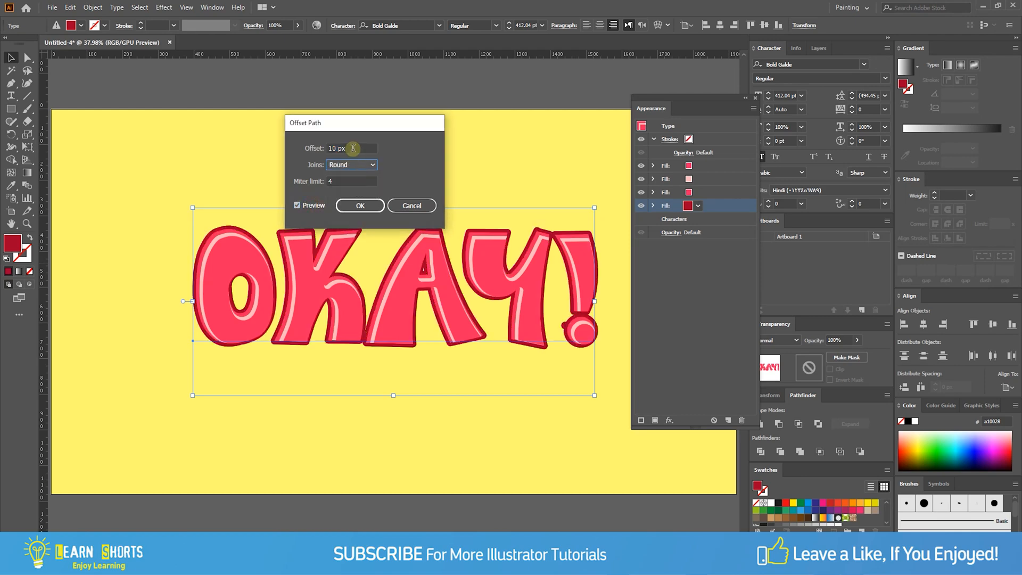
pyautogui.moveTo(354, 149); pyautogui.dragTo(308, 144)
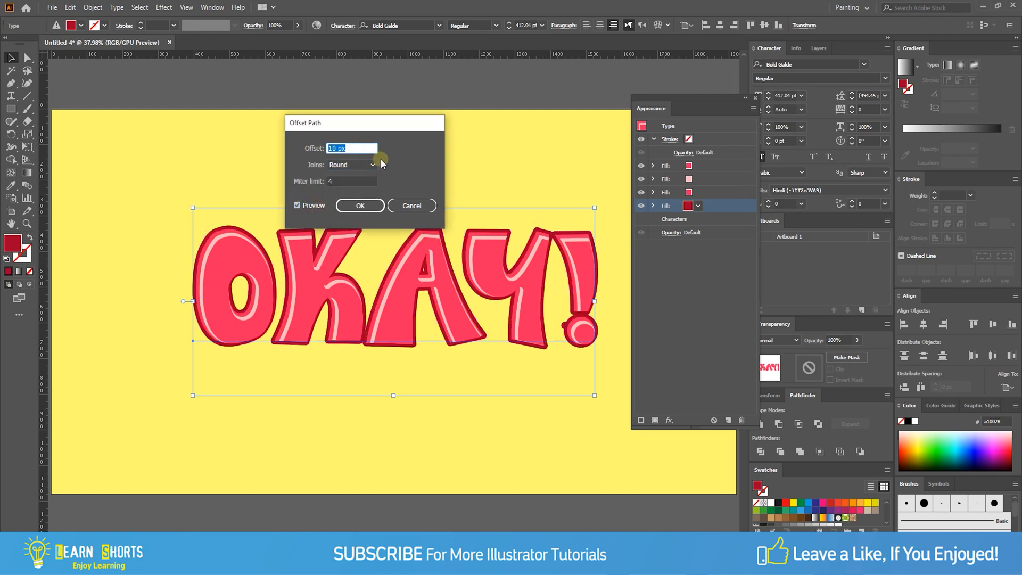
pyautogui.write('7')
pyautogui.press('BackSpace')
pyautogui.write('8')
pyautogui.press('Tab')
pyautogui.click(360, 206)
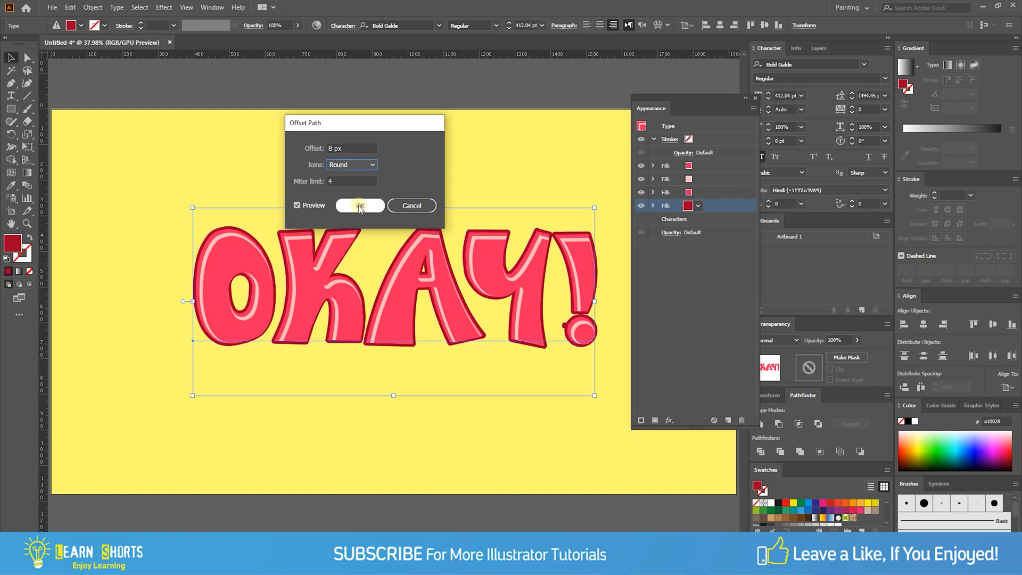
# - Start a Transform effect on the a10028 fill with preview on, moving it 7.5 px horizontally and 7.5 px vertically
pyautogui.click(670, 420)
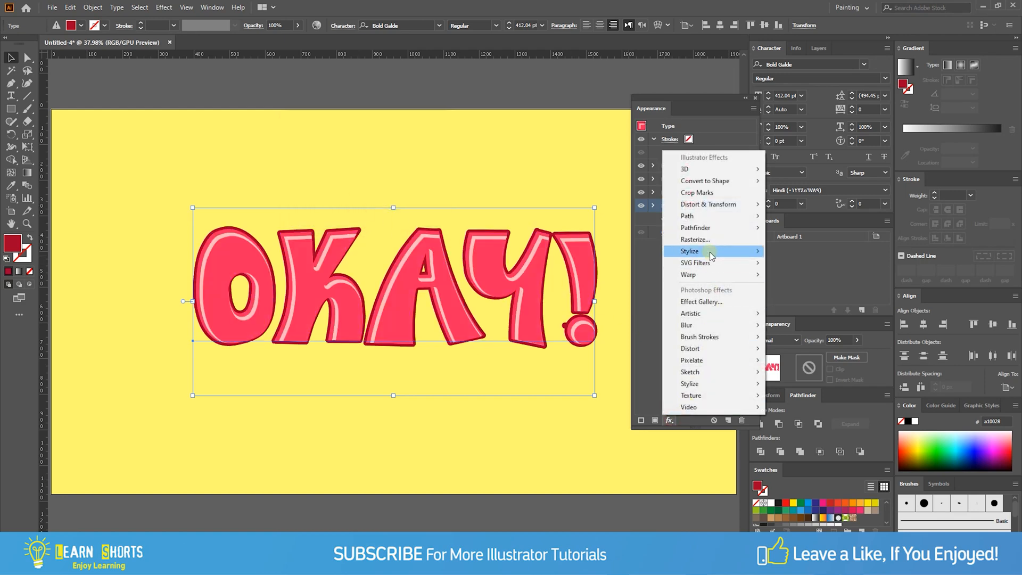
pyautogui.moveTo(692, 205)
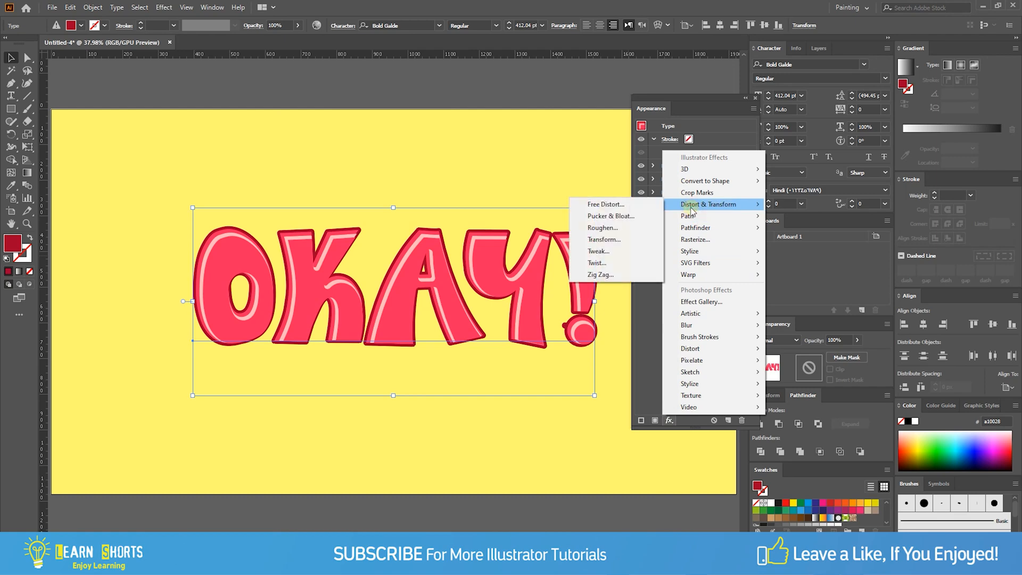
pyautogui.click(631, 240)
pyautogui.click(344, 367)
pyautogui.click(433, 181)
pyautogui.write('7.5')
pyautogui.press('Tab')
pyautogui.write('7')
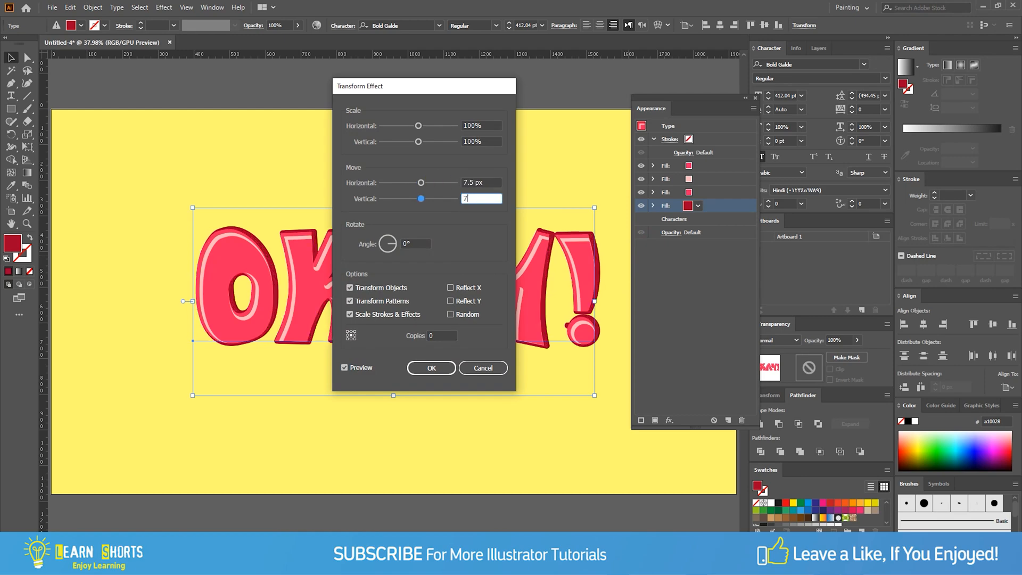
pyautogui.write('.5')
pyautogui.press('Tab')
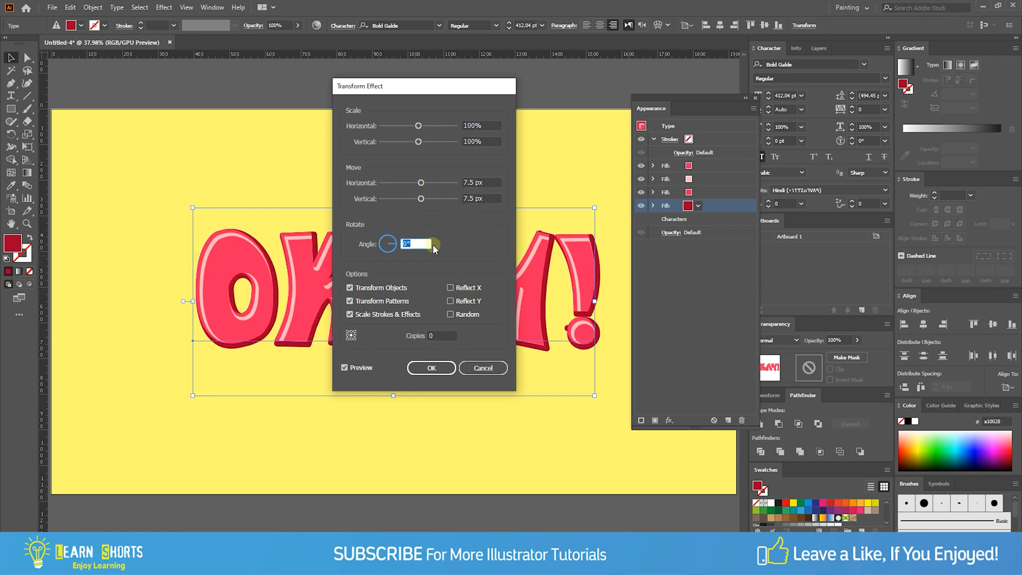
# - Set the Transform effect's horizontal and vertical move to 8 px each and apply it to the a10028 fill
pyautogui.click(457, 183)
pyautogui.write('8')
pyautogui.press('Tab')
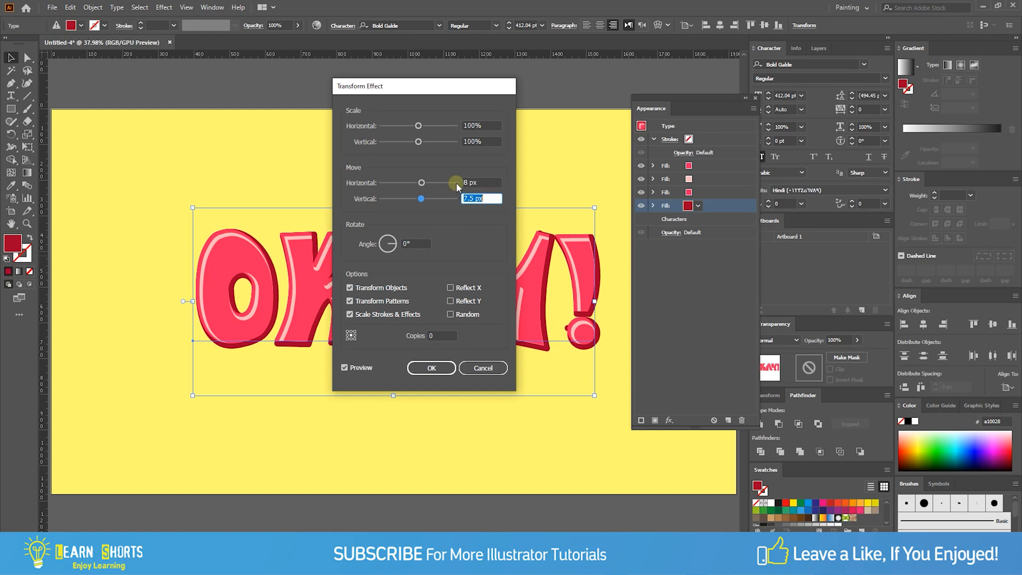
pyautogui.write('8')
pyautogui.press('Tab')
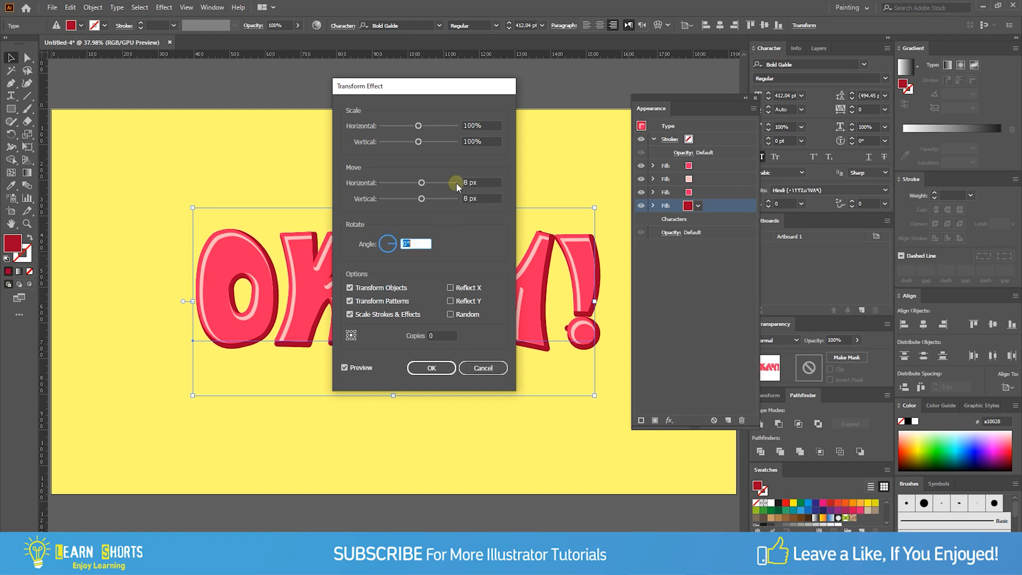
pyautogui.click(434, 367)
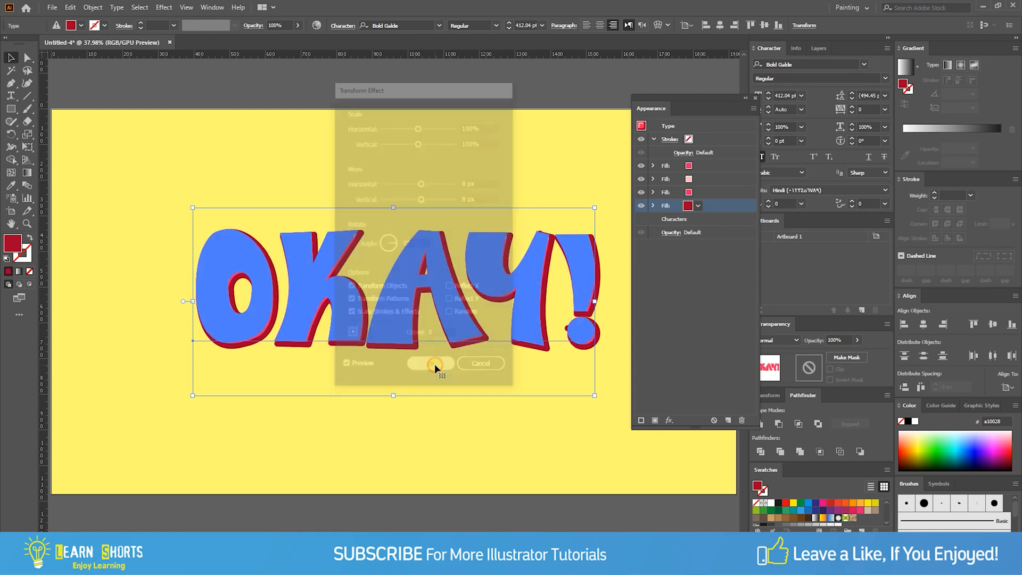
# - Add a new stroke beneath all the fills and set its colour to 0b1738
pyautogui.click(681, 219)
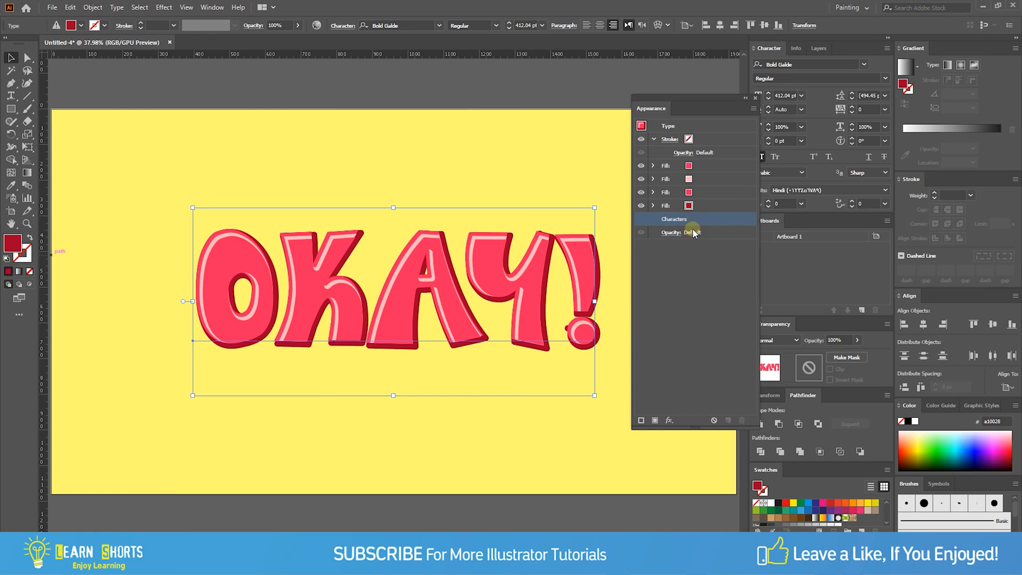
pyautogui.click(641, 420)
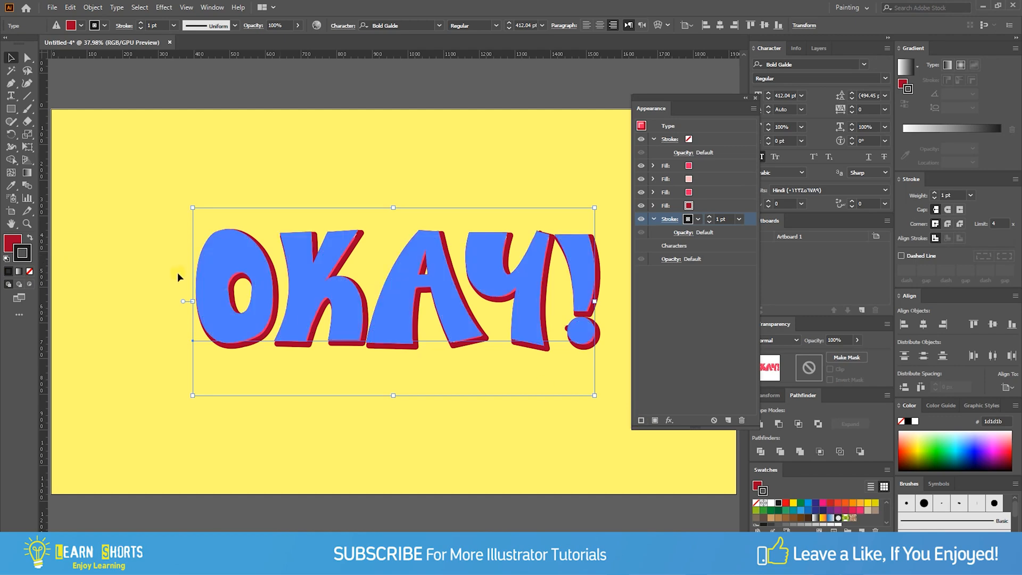
pyautogui.doubleClick(22, 253)
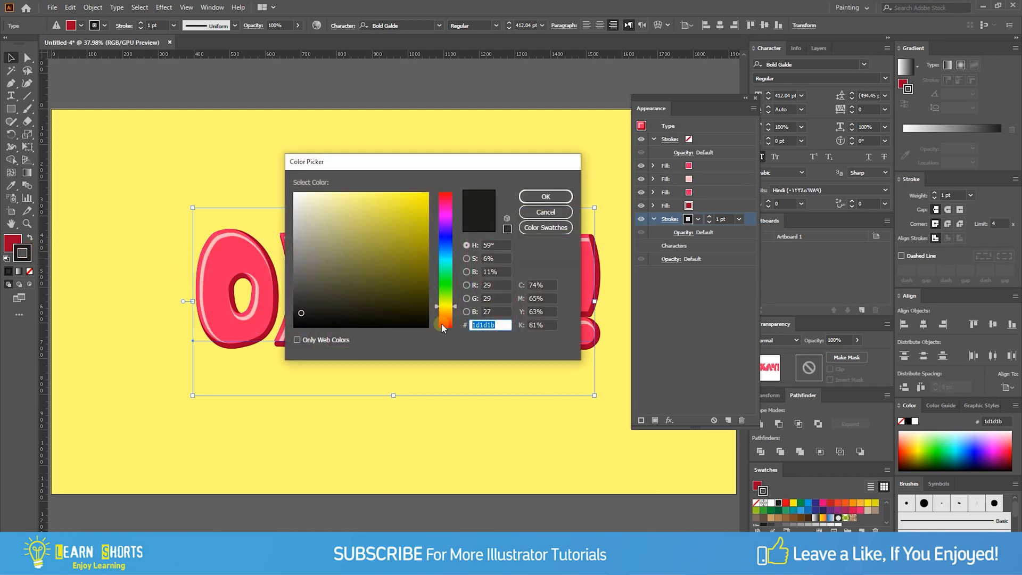
pyautogui.write('0b1738')
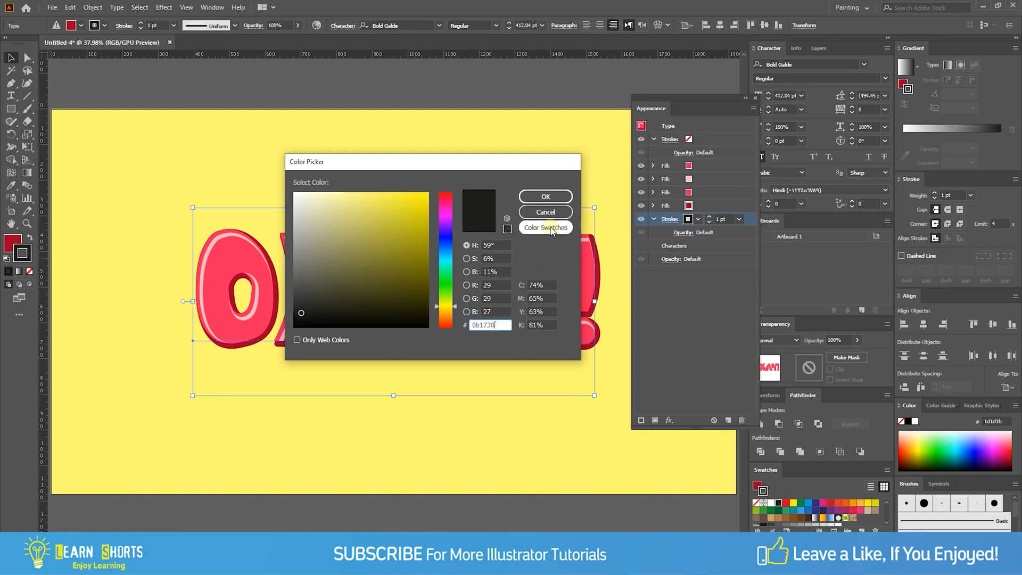
pyautogui.click(541, 198)
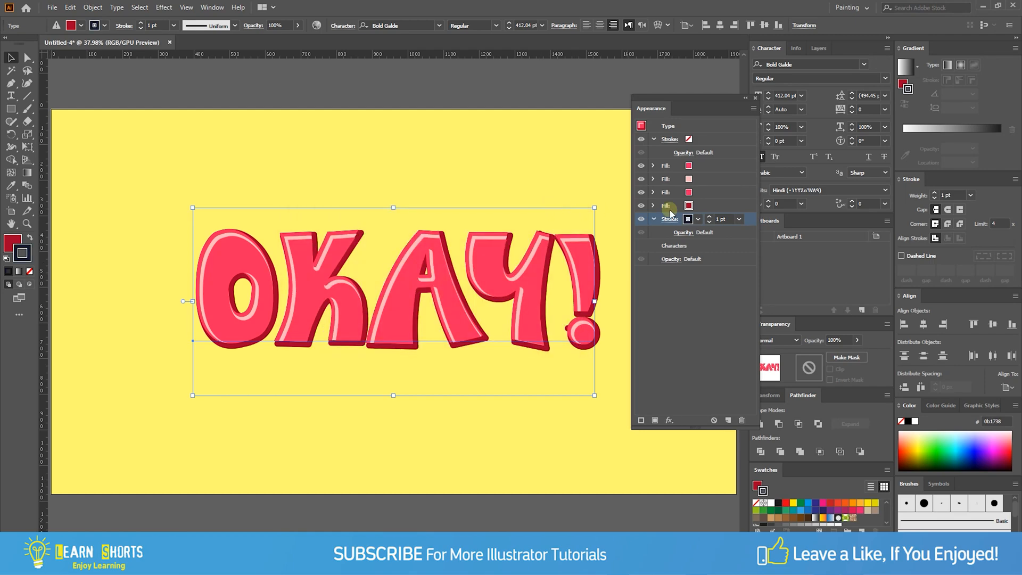
# - Set the 0b1738 stroke's weight to 47 pt and give it round join corners
pyautogui.click(721, 219)
pyautogui.write('47')
pyautogui.click(706, 234)
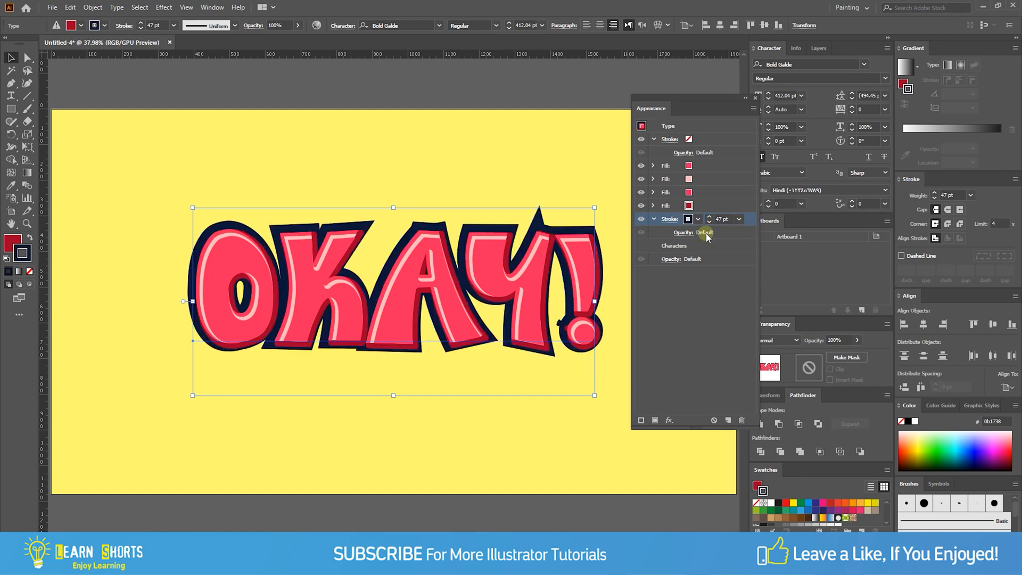
pyautogui.click(670, 219)
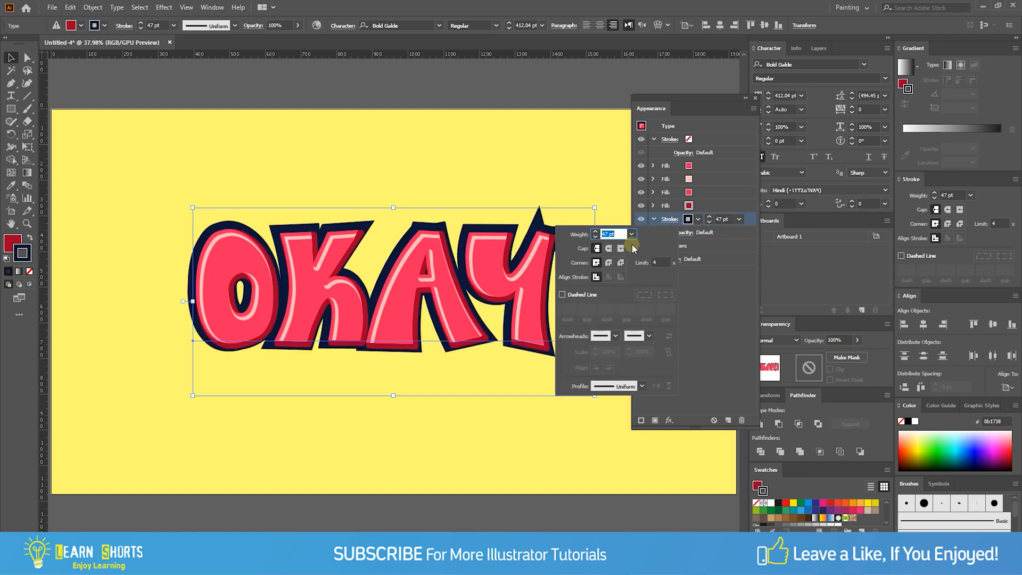
pyautogui.click(608, 262)
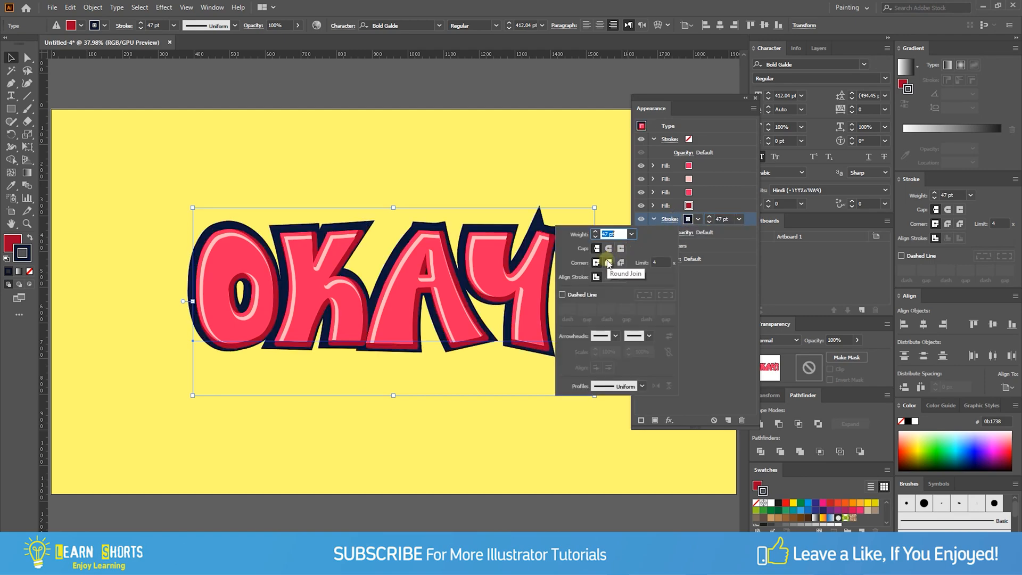
pyautogui.click(732, 306)
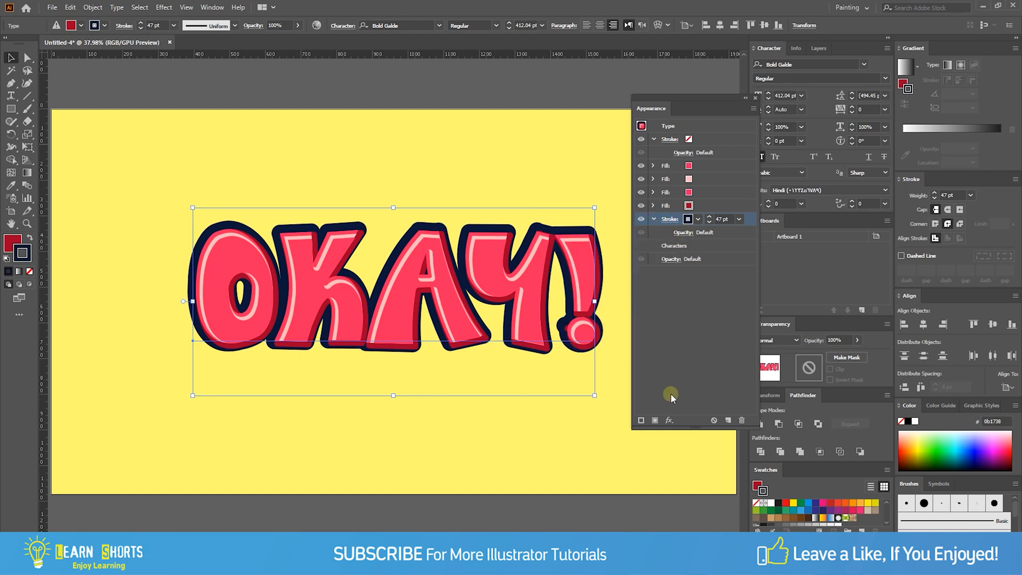
# - Start a Transform effect on the 0b1738 stroke with preview on, moving it 1.3 px horizontally and 1.3 px vertically
pyautogui.click(669, 420)
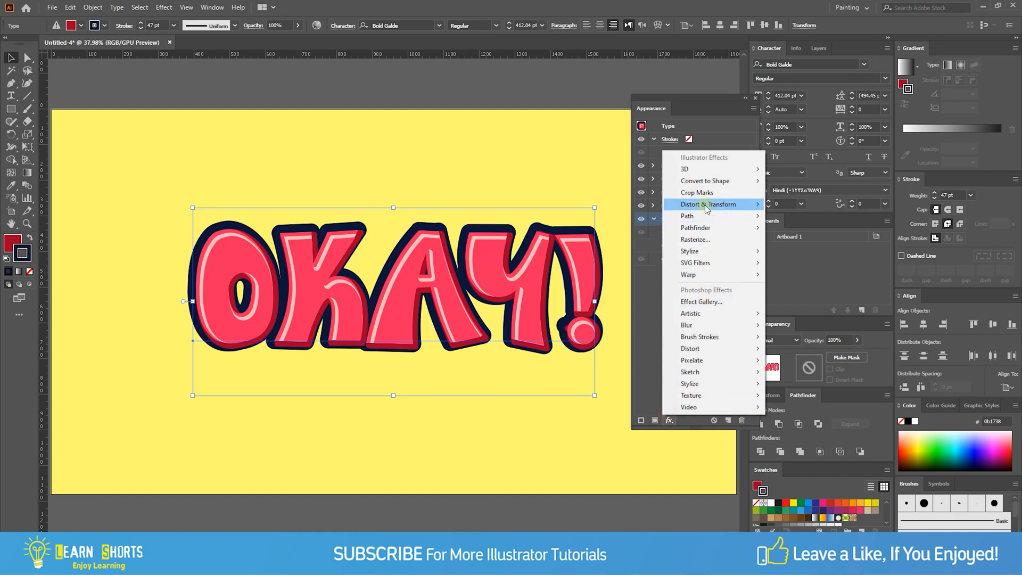
pyautogui.moveTo(672, 204)
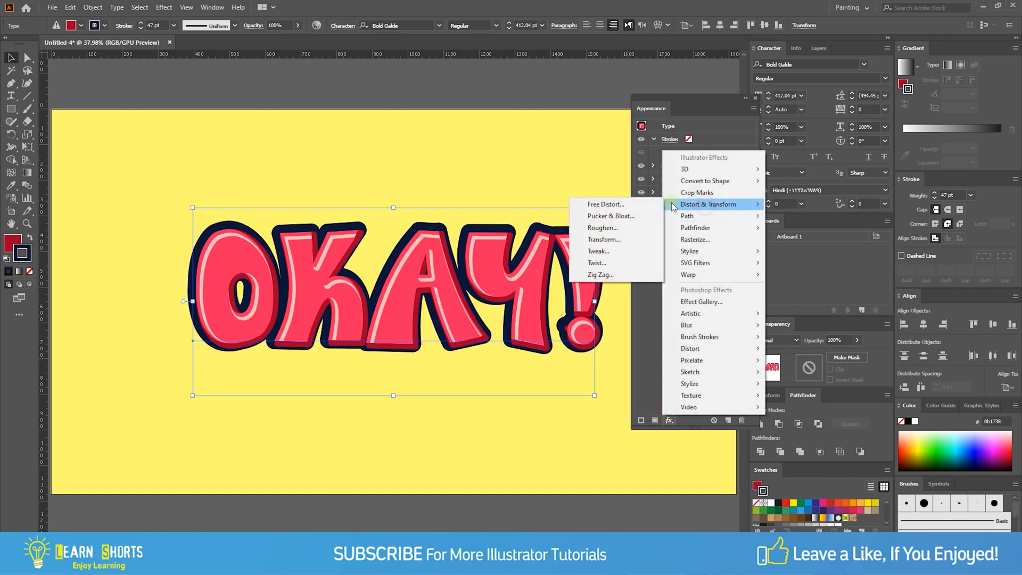
pyautogui.click(636, 239)
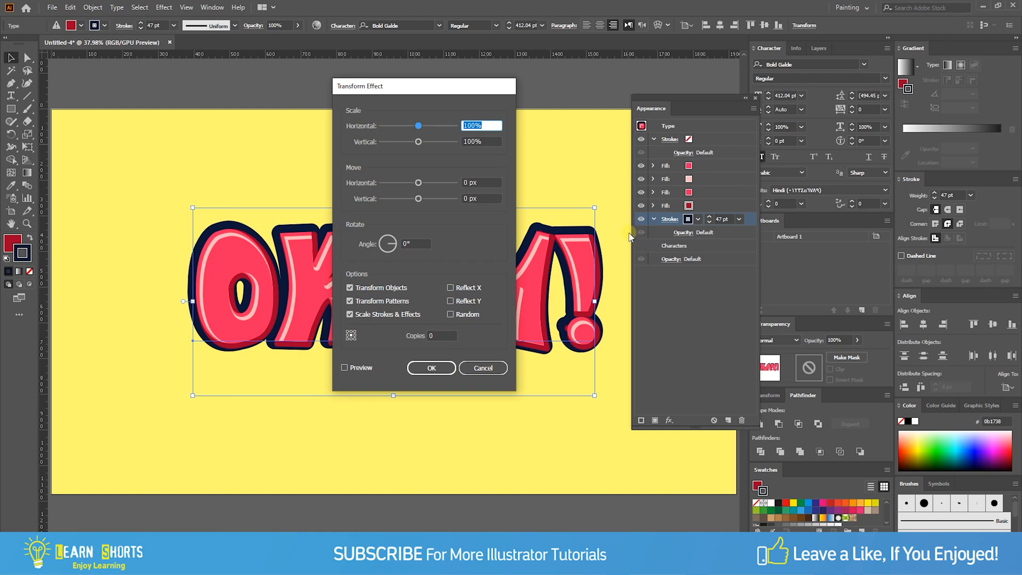
pyautogui.click(345, 367)
pyautogui.click(479, 183)
pyautogui.write('1.3')
pyautogui.press('Tab')
pyautogui.write('1.')
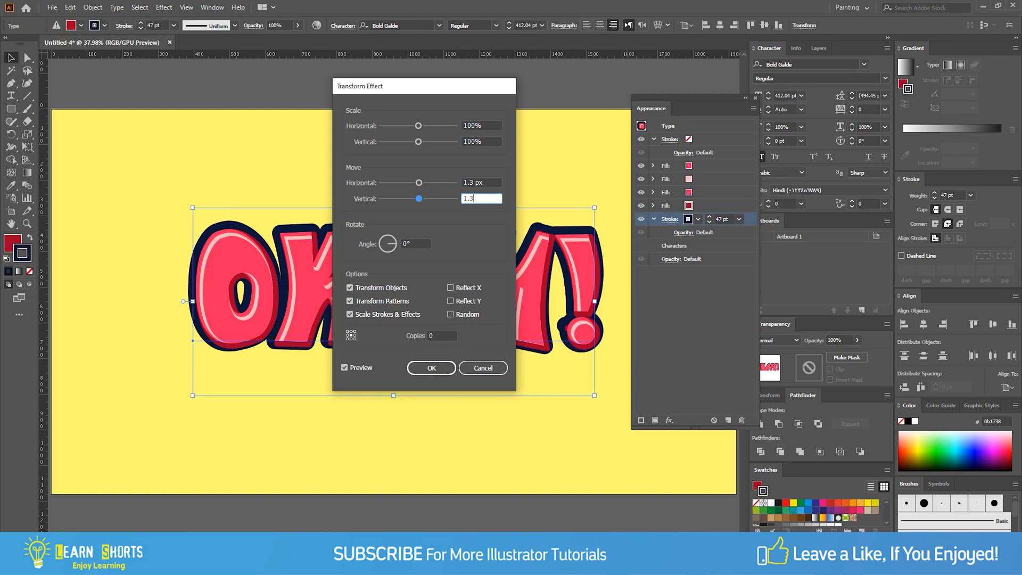
pyautogui.press('Tab')
# - Set the Transform effect's copies to 31 and apply it to the 47 pt stroke
pyautogui.click(446, 334)
pyautogui.press('Up')
pyautogui.press('Up')
pyautogui.press('Up')
pyautogui.press('Up')
pyautogui.press('Up')
pyautogui.press('Up')
pyautogui.press('Up')
pyautogui.press('Up')
pyautogui.press('Up')
pyautogui.press('Up')
pyautogui.press('Up')
pyautogui.press('Up')
pyautogui.press('Up')
pyautogui.press('Up')
pyautogui.press('Up')
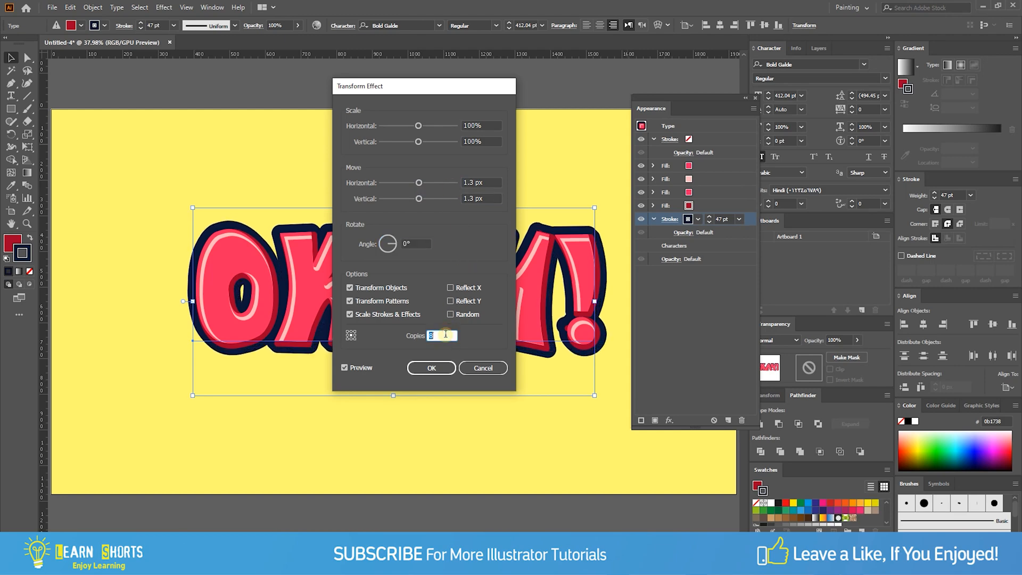
pyautogui.press('Up')
pyautogui.press('Up')
pyautogui.press('Up')
pyautogui.press('Up')
pyautogui.press('Up')
pyautogui.press('Up')
pyautogui.press('Up')
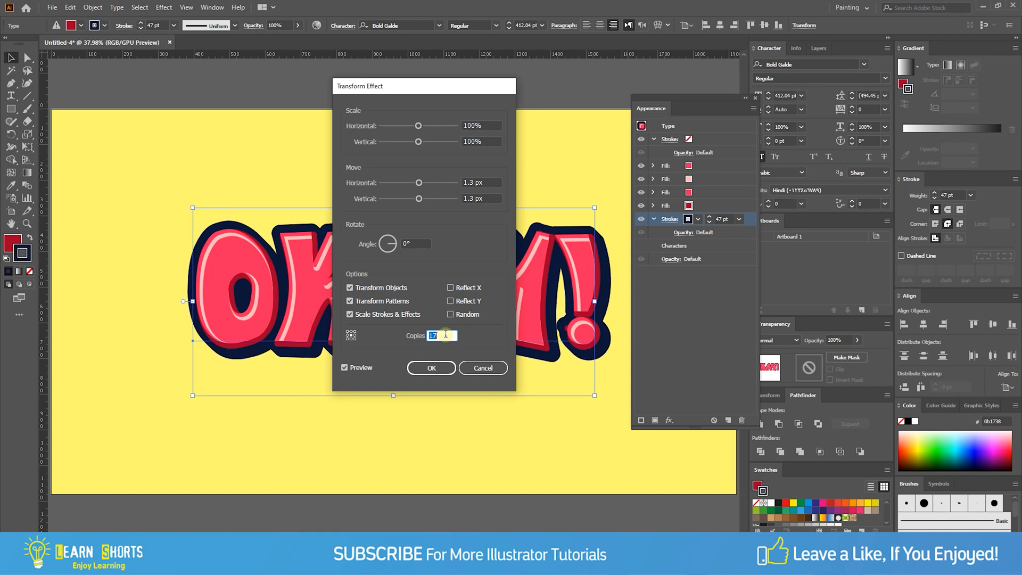
pyautogui.press('Up')
pyautogui.press('Up')
pyautogui.press('Up')
pyautogui.press('Up')
pyautogui.press('Up')
pyautogui.press('Up')
pyautogui.press('Up')
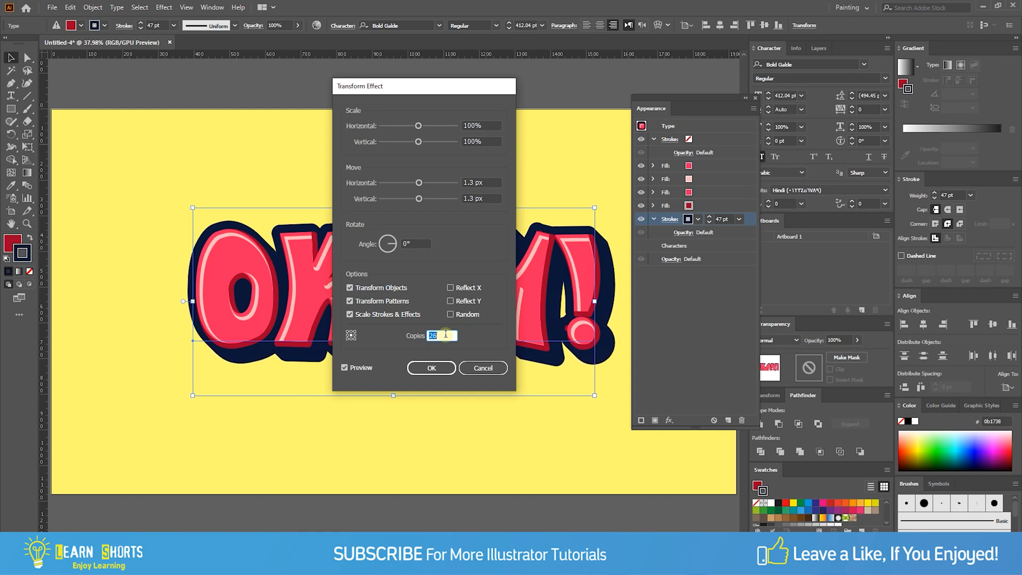
pyautogui.press('Up')
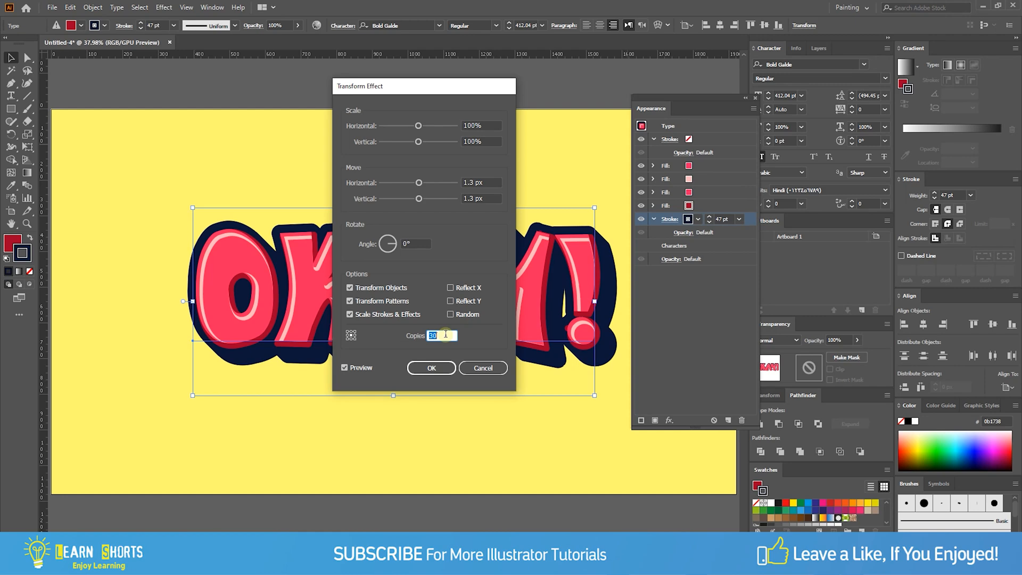
pyautogui.press('Up')
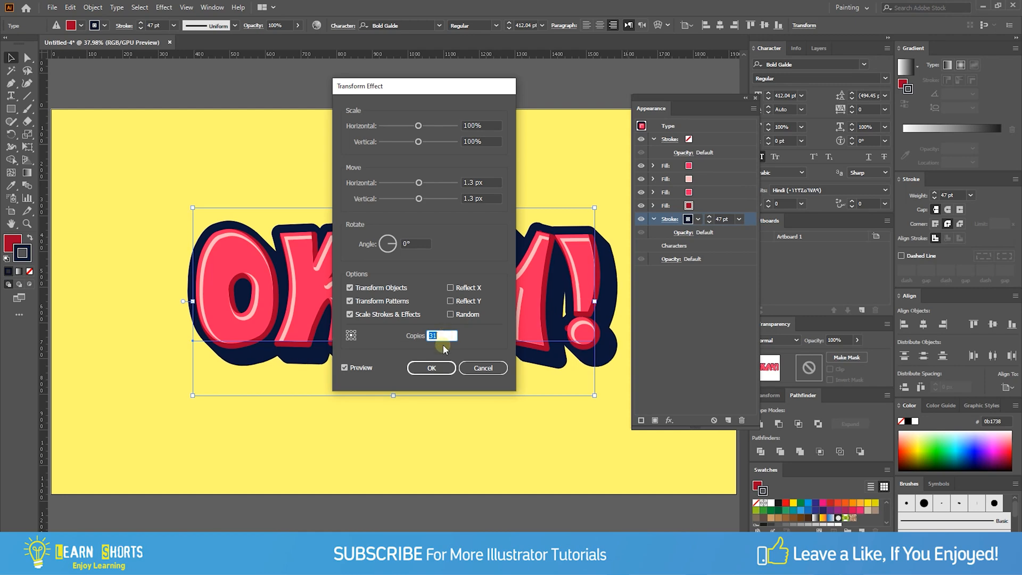
pyautogui.click(440, 367)
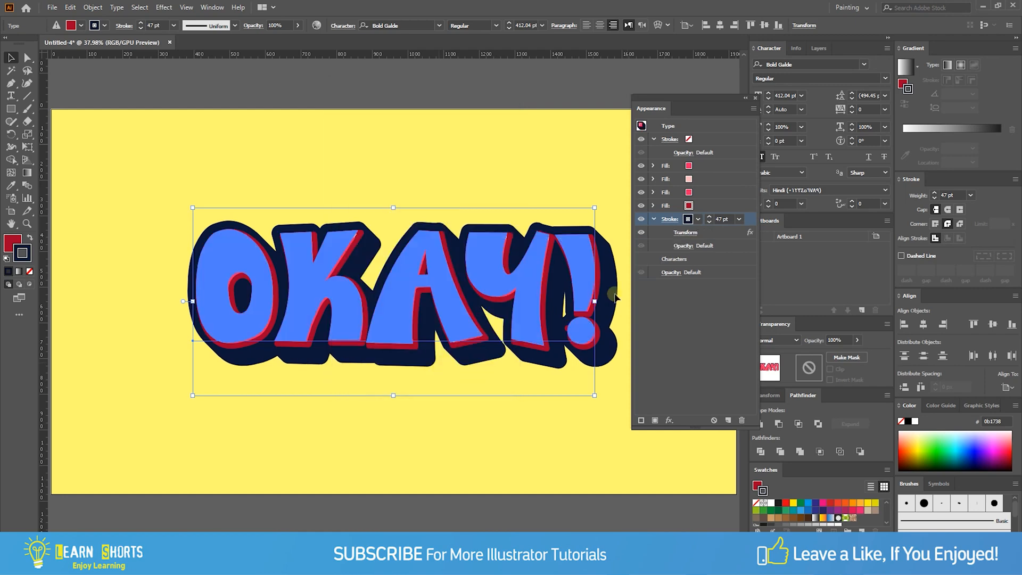
# - Add another stroke beneath the 47 pt stroke, with a weight of 39 pt and the colour 0b1738
pyautogui.click(654, 219)
pyautogui.click(665, 232)
pyautogui.click(642, 420)
pyautogui.click(723, 232)
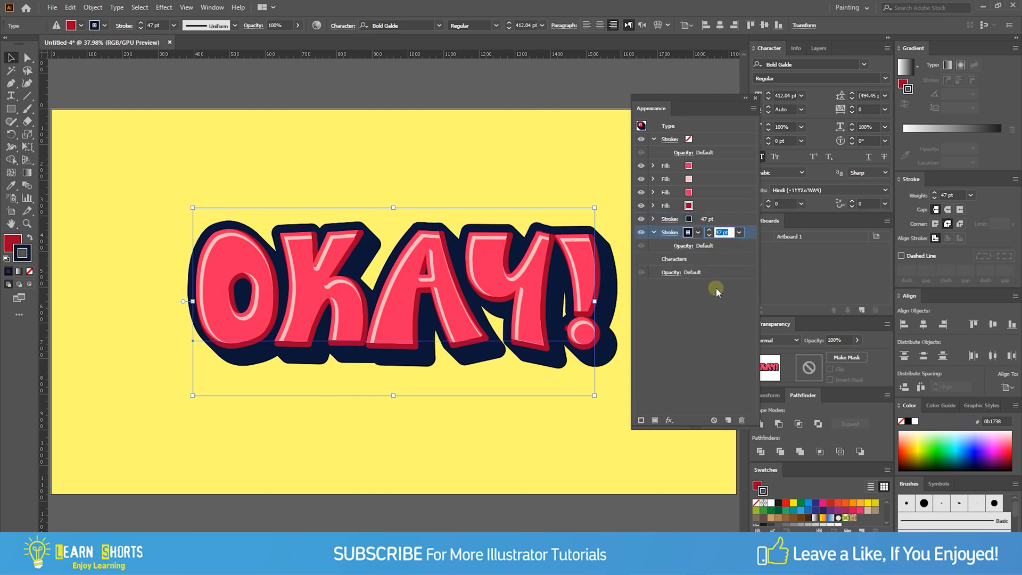
pyautogui.write('39')
pyautogui.click(716, 290)
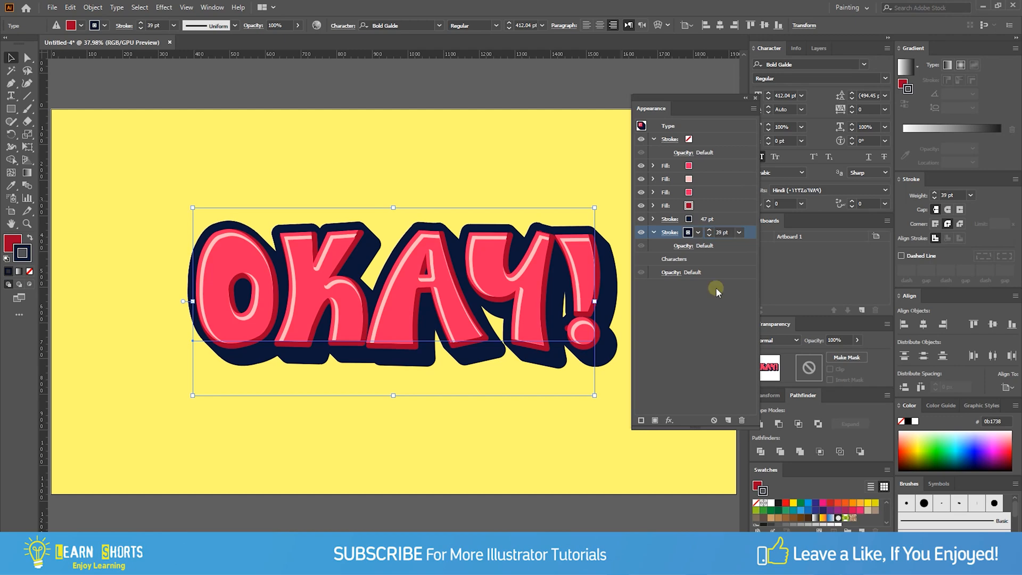
pyautogui.doubleClick(18, 254)
pyautogui.click(503, 325)
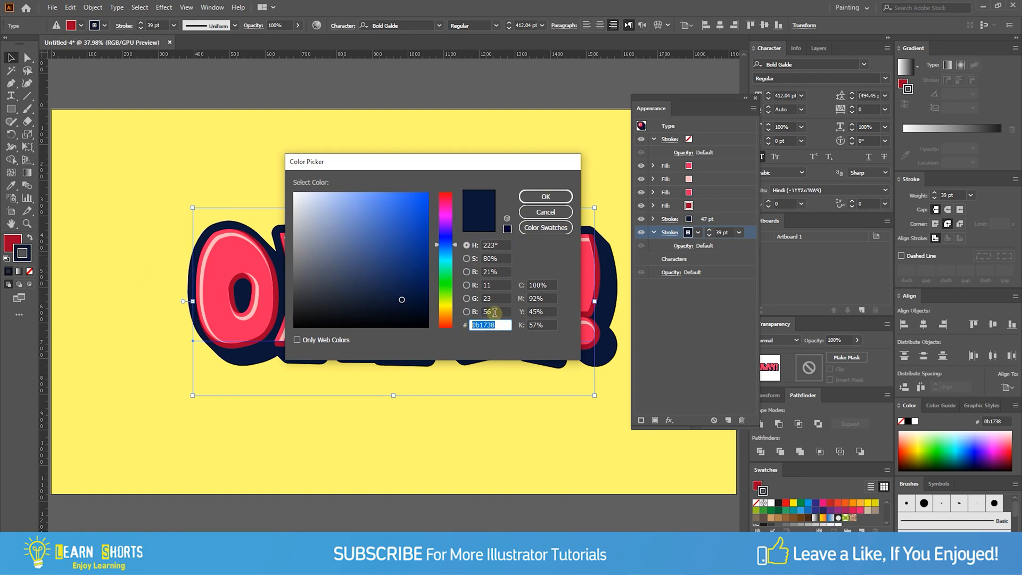
pyautogui.click(534, 203)
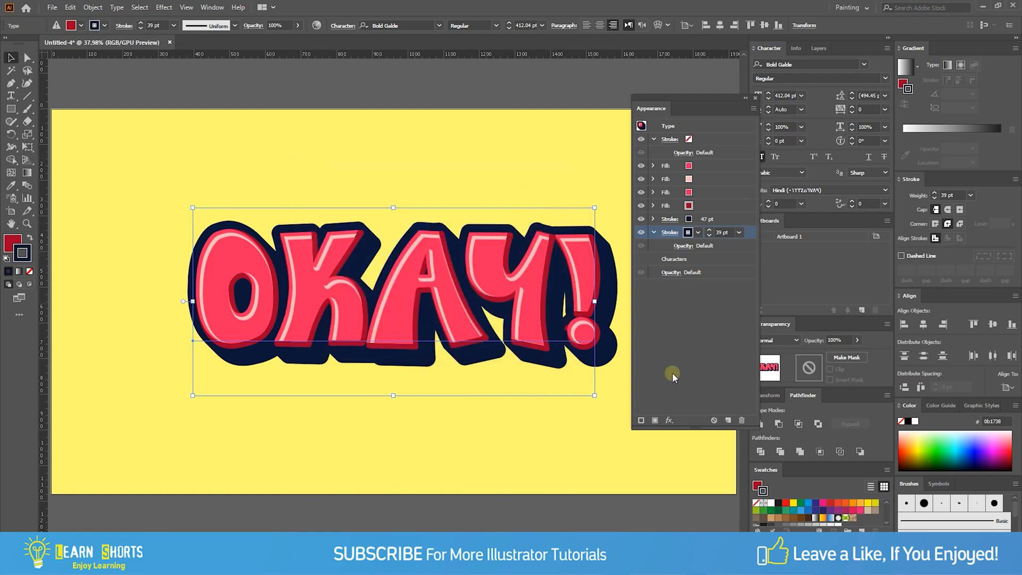
# - Apply a Transform effect to the 39 pt stroke, moving it 1.4 px horizontally and 1.4 px vertically with 31 copies
pyautogui.click(670, 421)
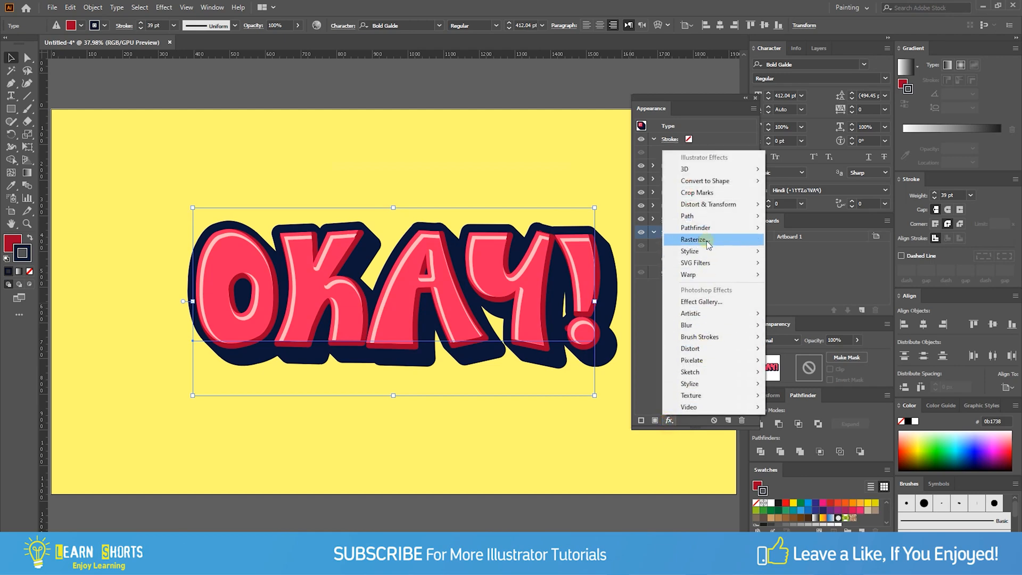
pyautogui.moveTo(700, 208)
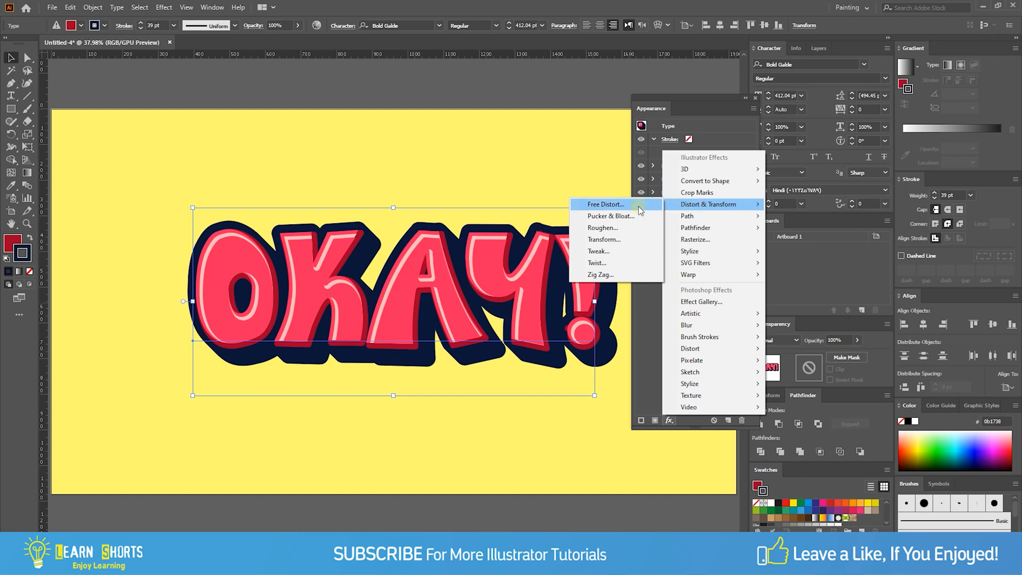
pyautogui.click(625, 239)
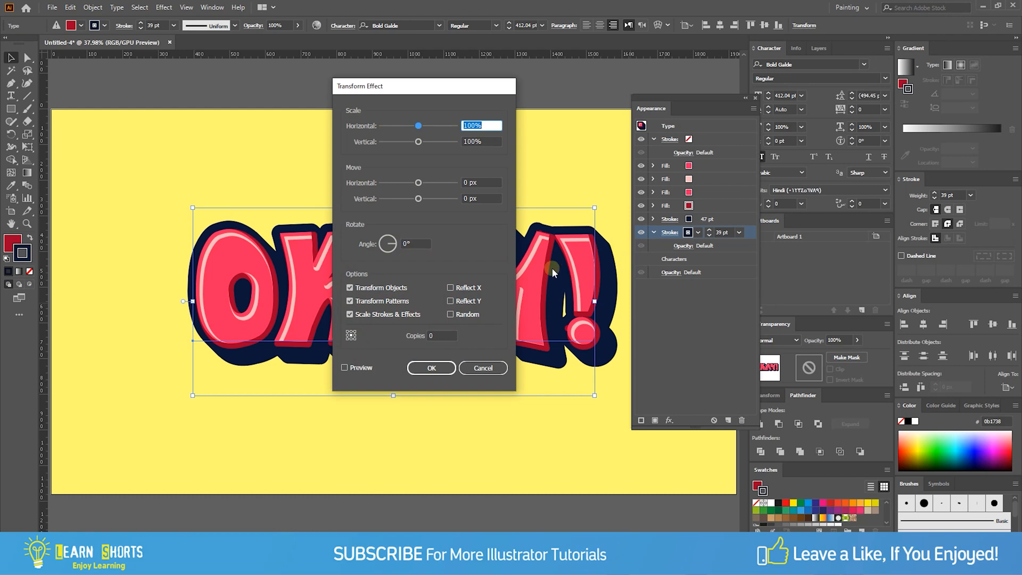
pyautogui.click(355, 372)
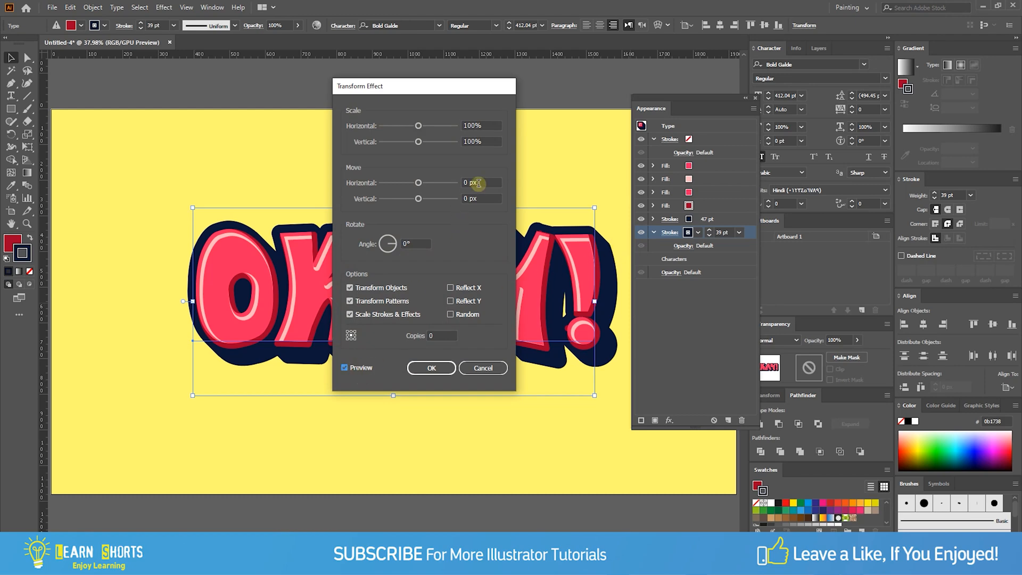
pyautogui.click(461, 184)
pyautogui.write('1.4')
pyautogui.press('Tab')
pyautogui.write('1')
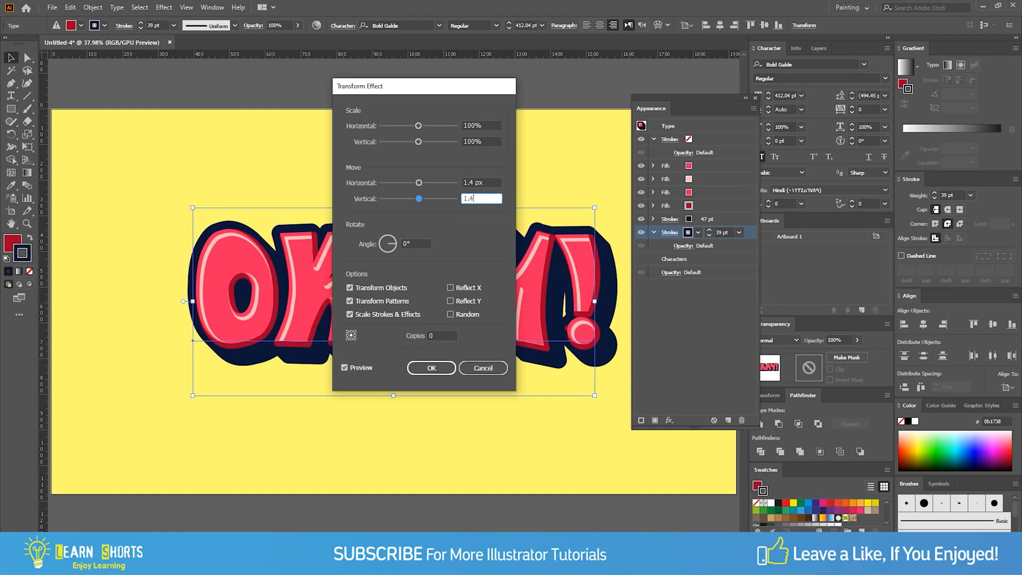
pyautogui.write('.4')
pyautogui.press('Tab')
pyautogui.click(447, 335)
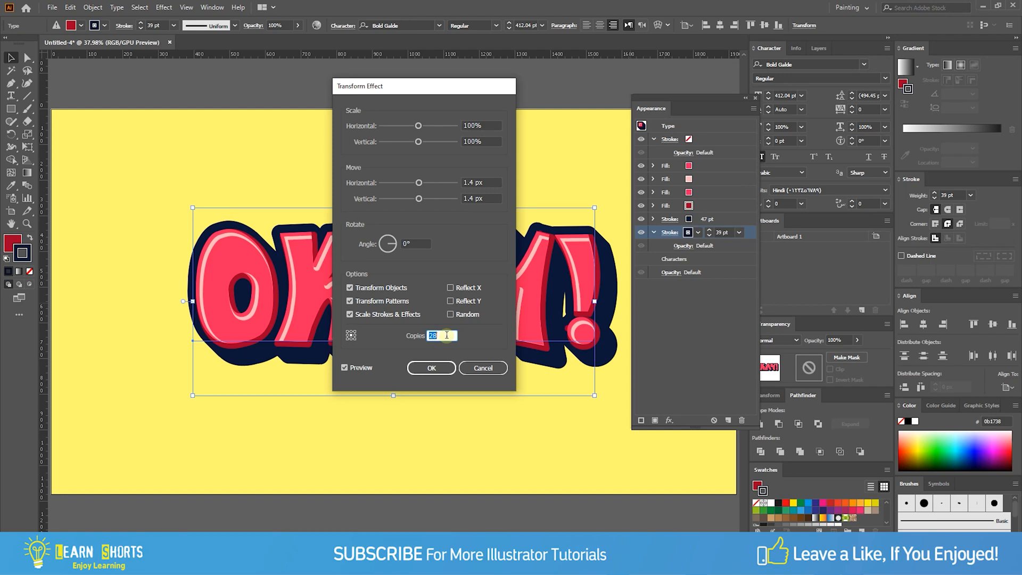
pyautogui.click(432, 368)
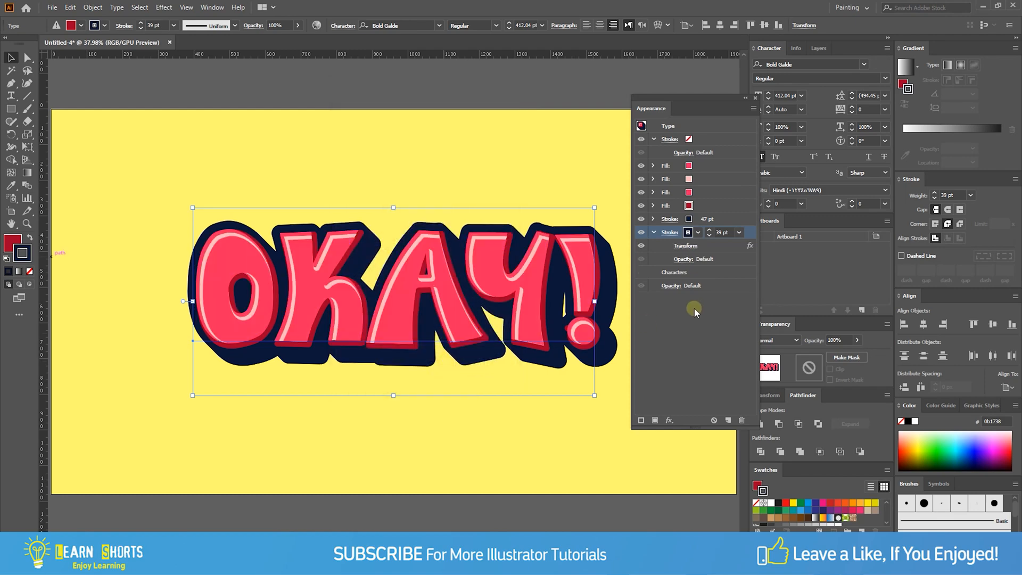
# - Start a second Transform effect on the 39 pt stroke with preview on, moving it 27.5 px horizontally and vertically
pyautogui.click(669, 420)
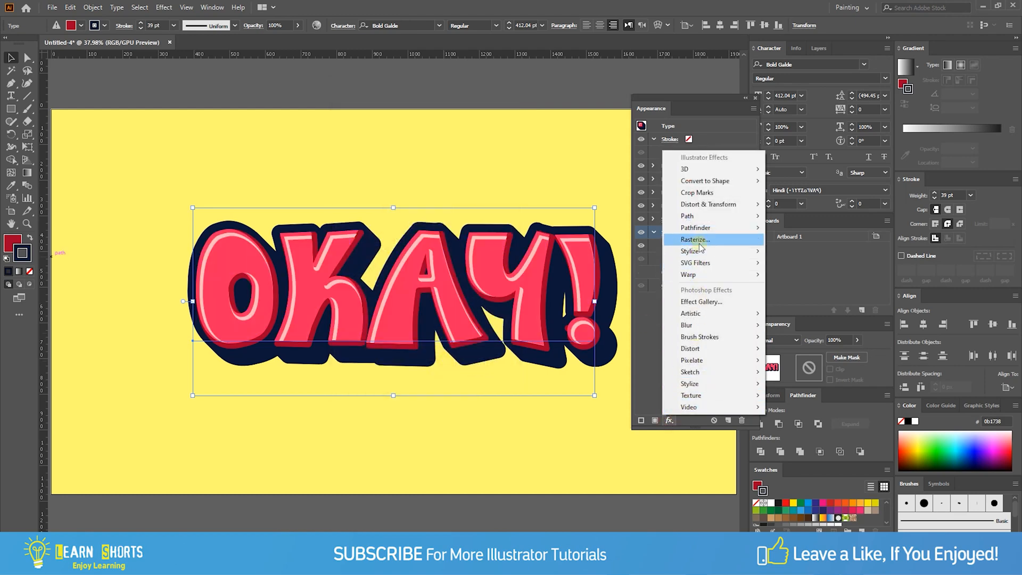
pyautogui.click(617, 239)
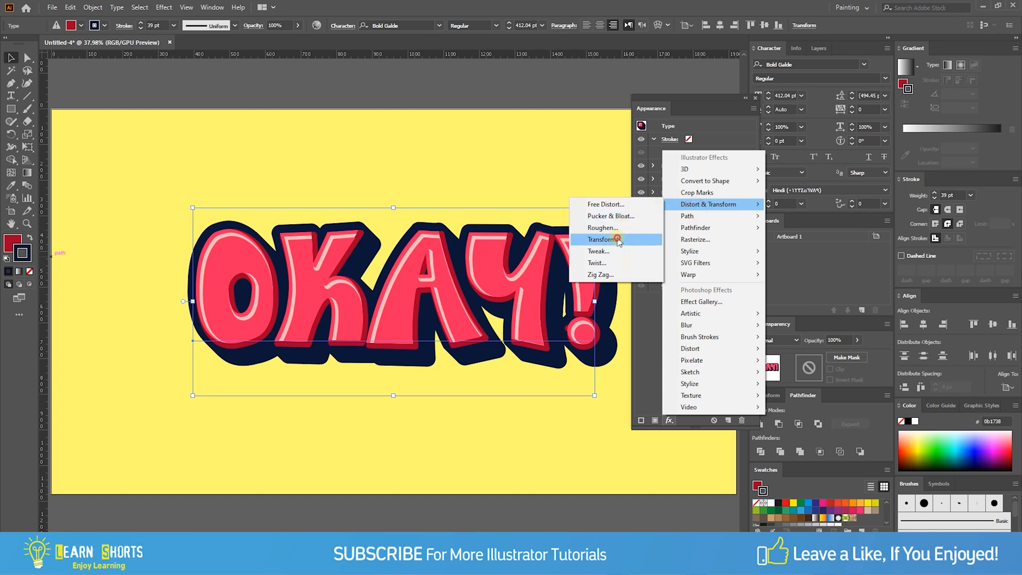
pyautogui.click(555, 303)
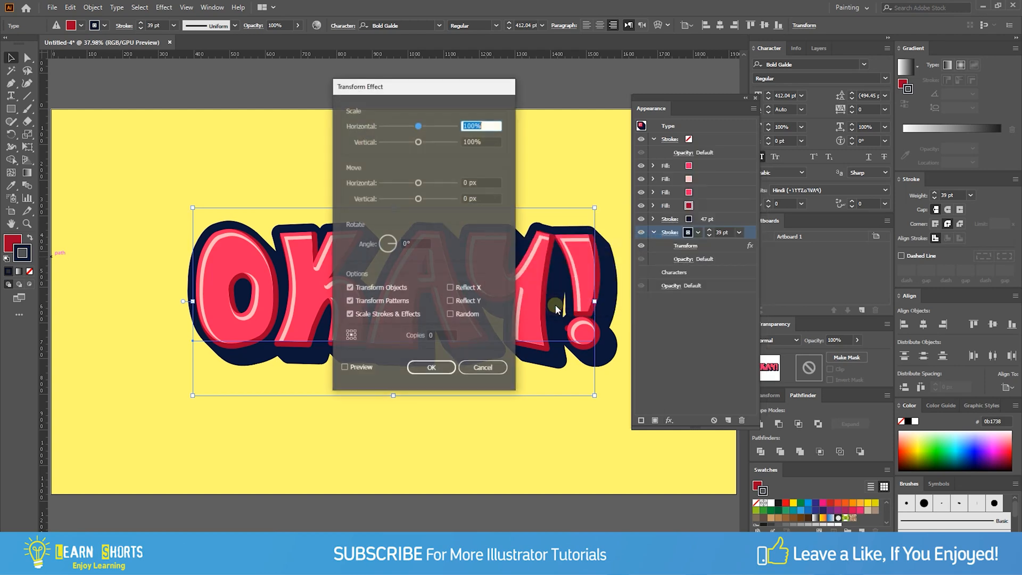
pyautogui.click(484, 183)
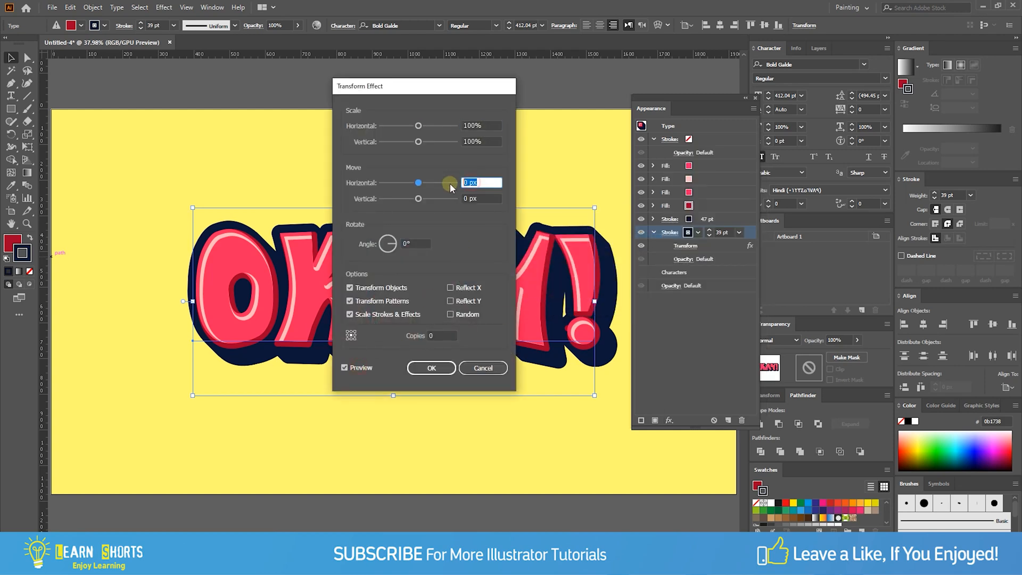
pyautogui.write('29.5')
pyautogui.press('Tab')
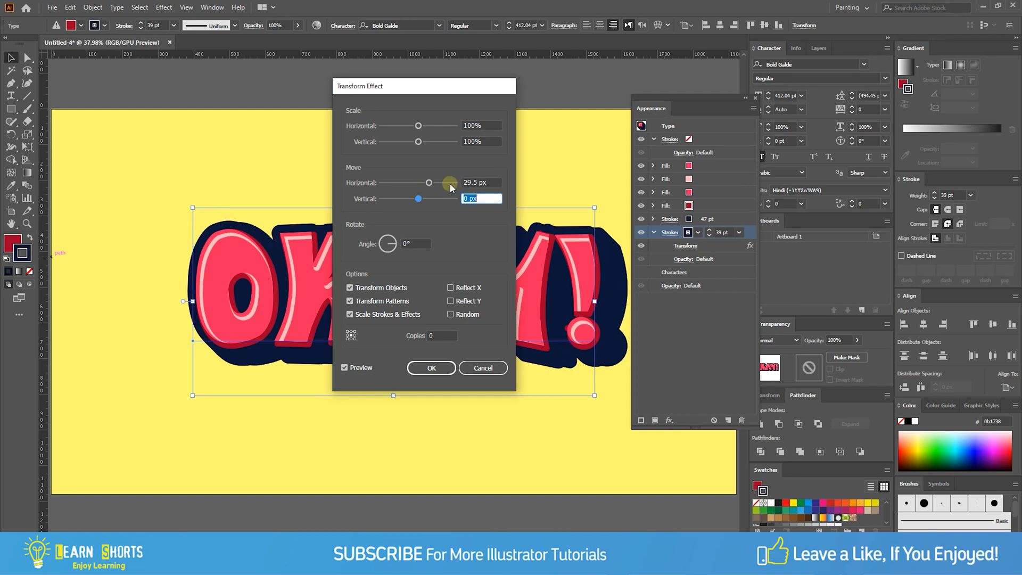
pyautogui.write('27.5')
pyautogui.press('Tab')
pyautogui.moveTo(497, 183); pyautogui.dragTo(433, 185)
pyautogui.write('2')
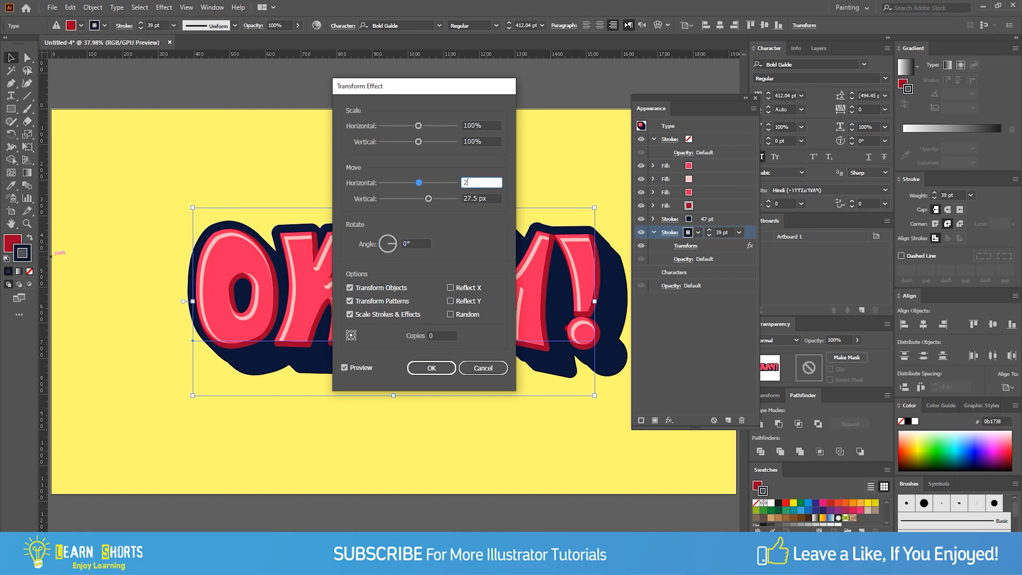
pyautogui.write('7.5')
pyautogui.press('Tab')
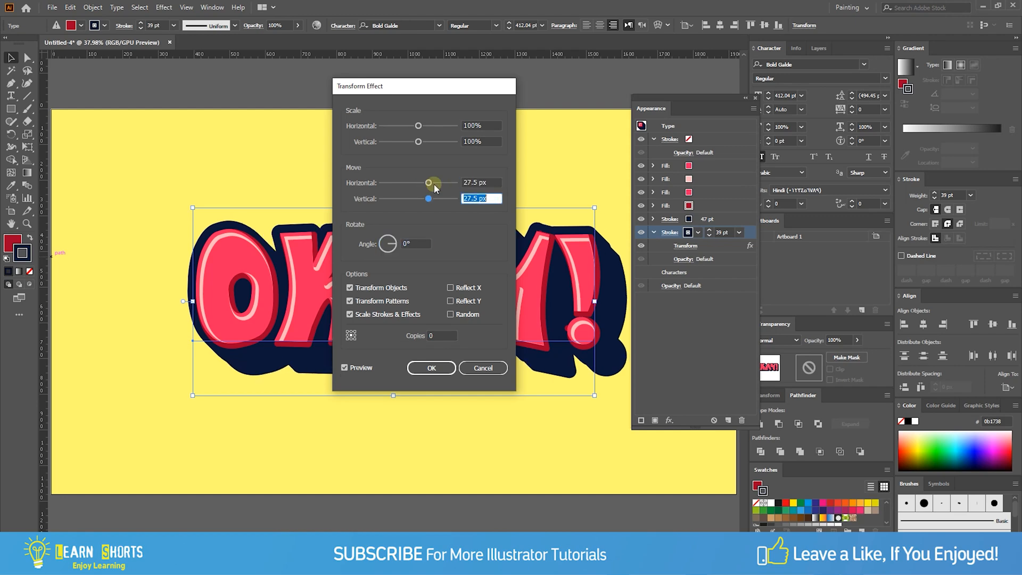
# - Set the second Transform effect's copies to 2 and apply it to the 39 pt stroke
pyautogui.doubleClick(437, 335)
pyautogui.press('Up')
pyautogui.press('Up')
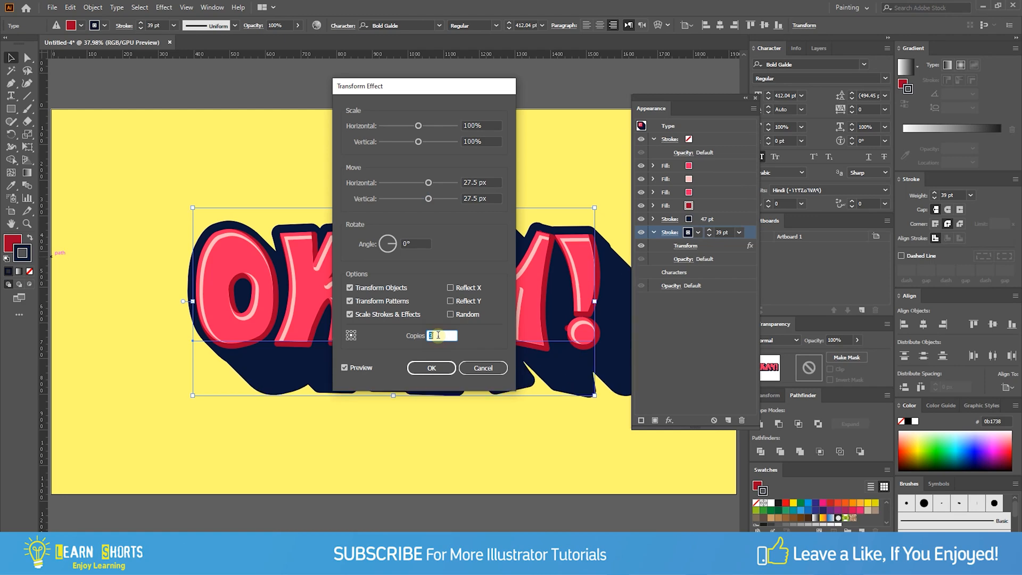
pyautogui.press('Down')
pyautogui.press('Down')
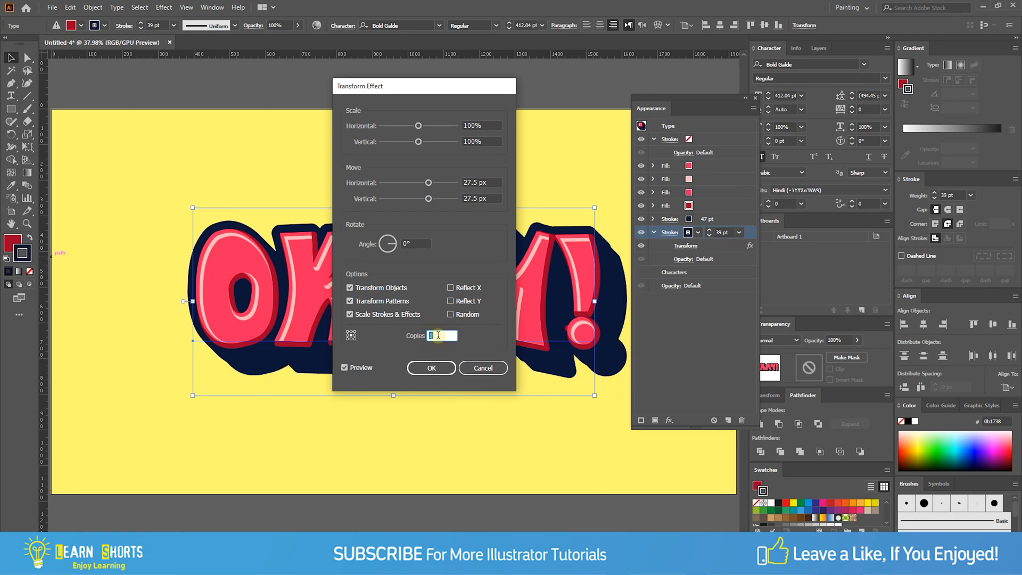
pyautogui.press('Up')
pyautogui.click(439, 368)
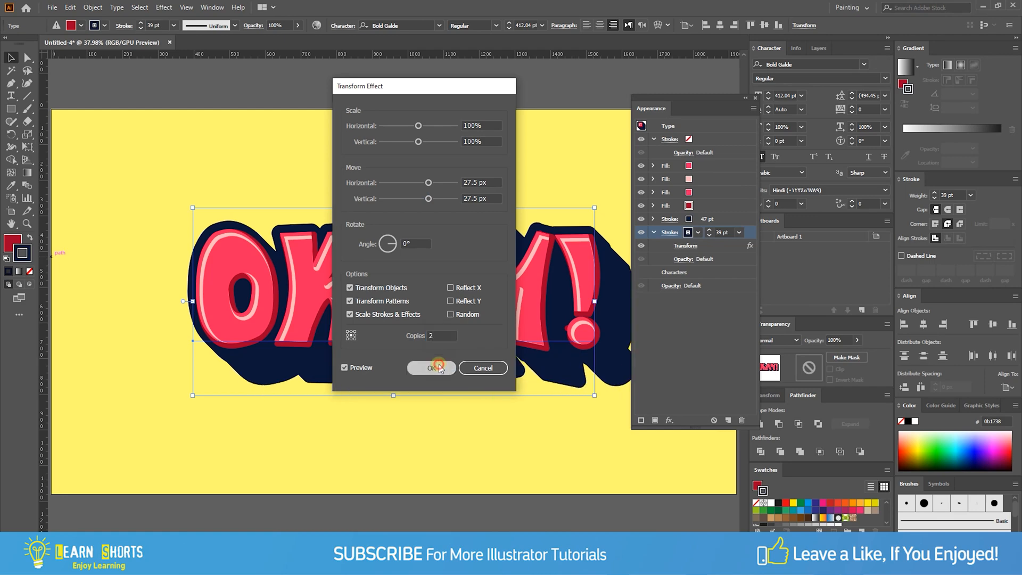
# - Set the 39 pt stroke's opacity to 25%
pyautogui.click(646, 272)
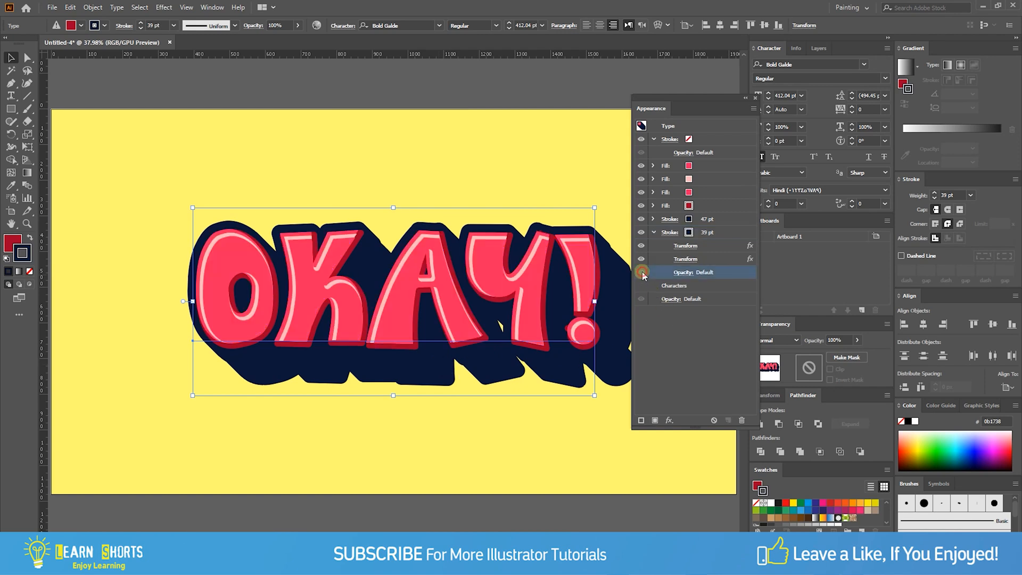
pyautogui.click(684, 272)
pyautogui.click(678, 292)
pyautogui.moveTo(683, 306); pyautogui.dragTo(631, 293)
pyautogui.write('25')
pyautogui.press('Tab')
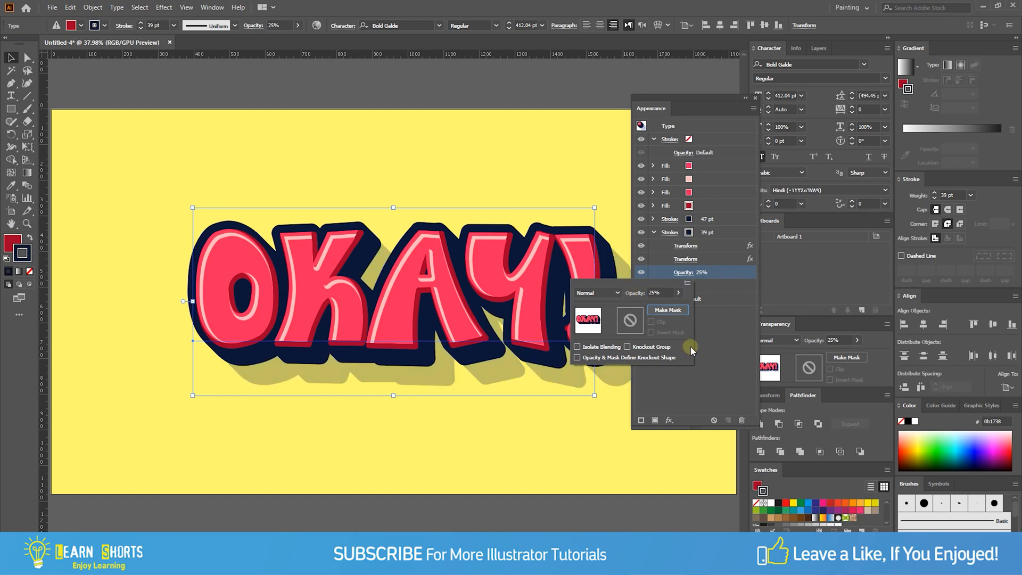
pyautogui.click(721, 353)
# - Reduce the copies in the 39 pt stroke's second Transform effect to 1, checking it with preview on
pyautogui.click(686, 259)
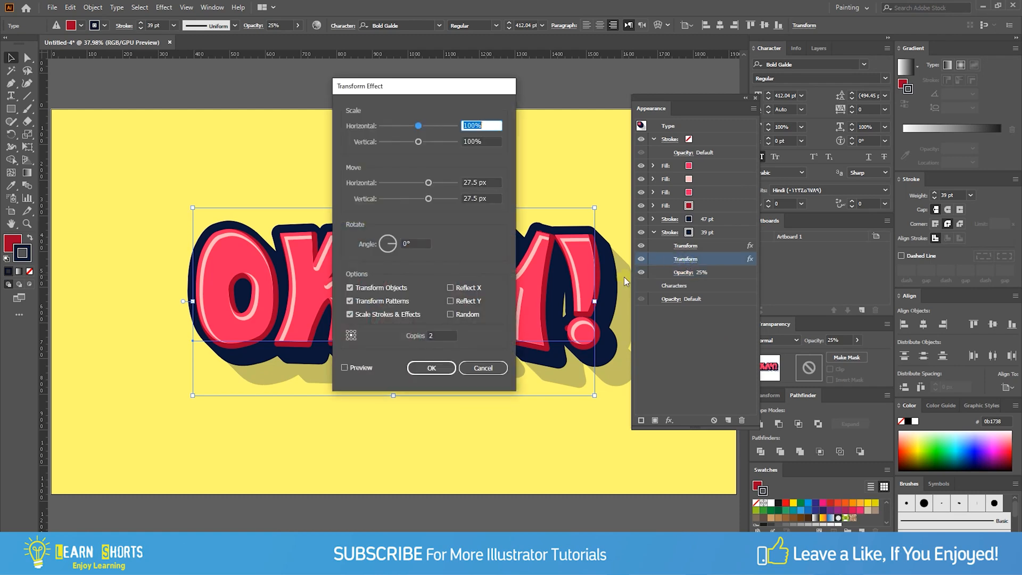
pyautogui.click(441, 334)
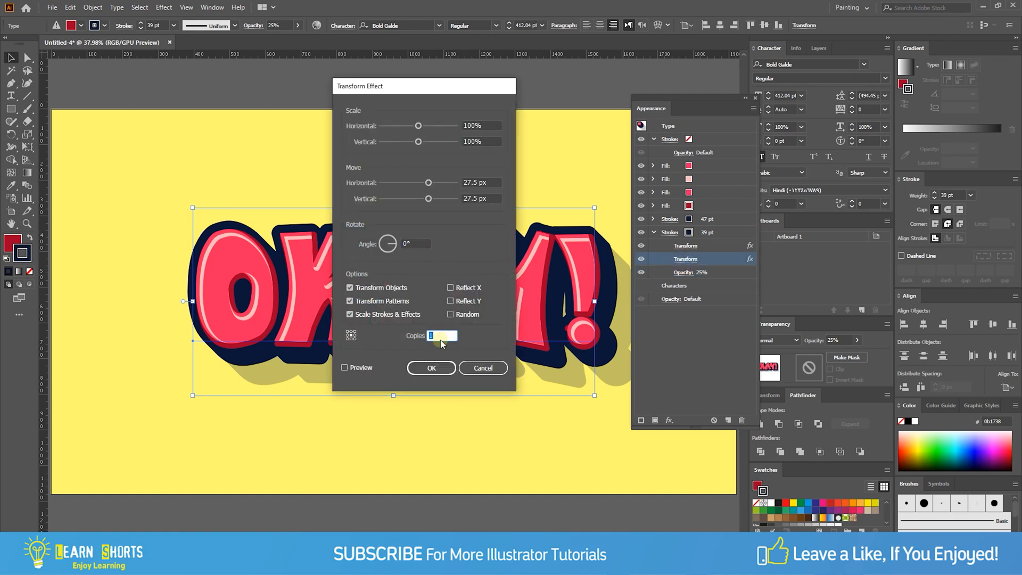
pyautogui.click(362, 367)
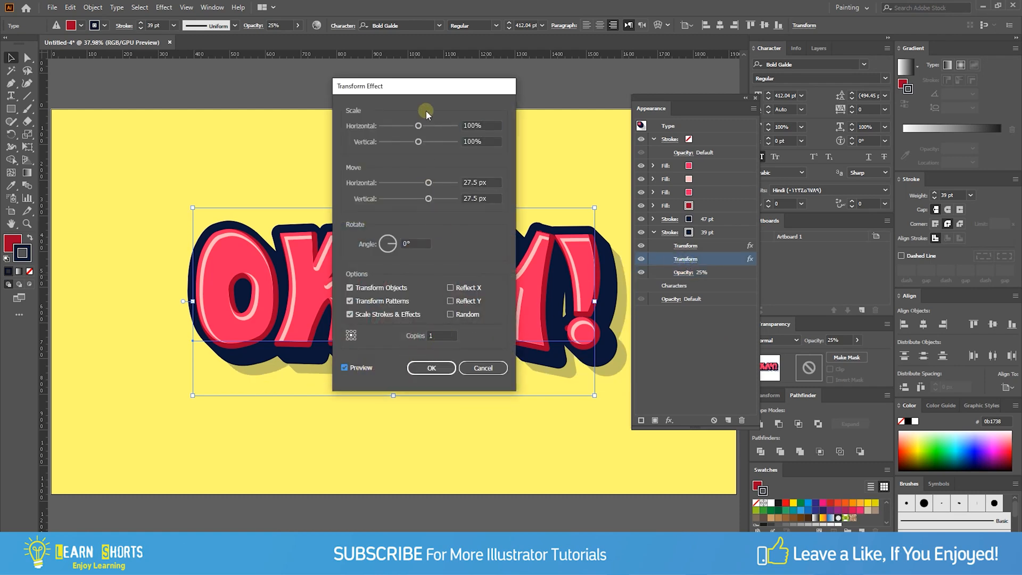
pyautogui.moveTo(418, 89); pyautogui.dragTo(300, 100)
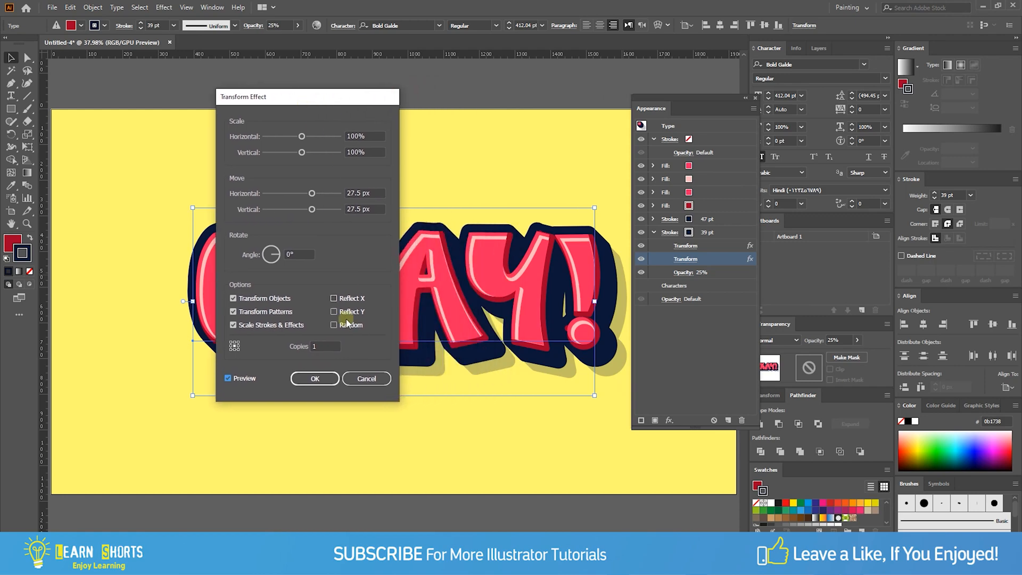
pyautogui.click(330, 378)
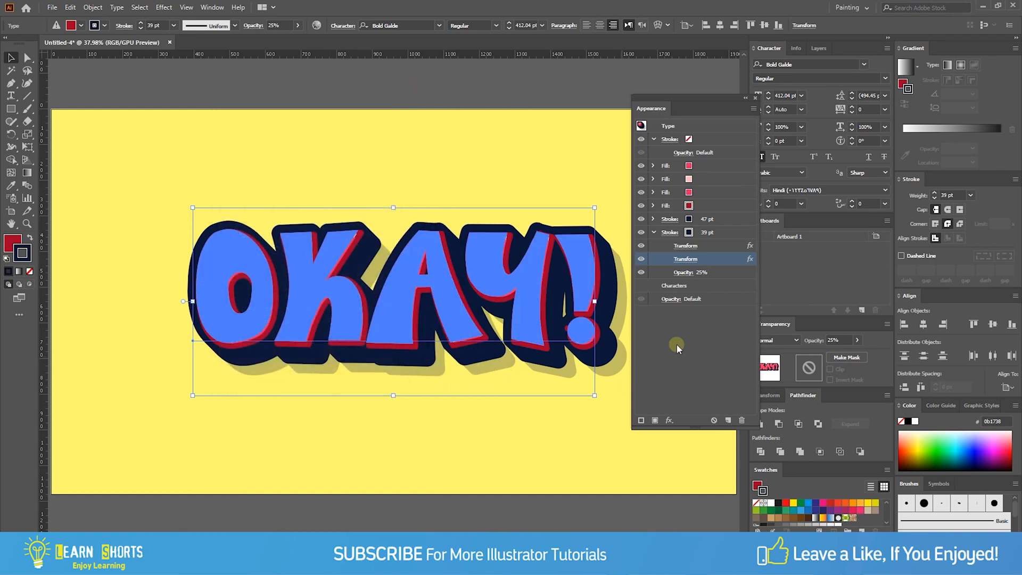
pyautogui.click(694, 260)
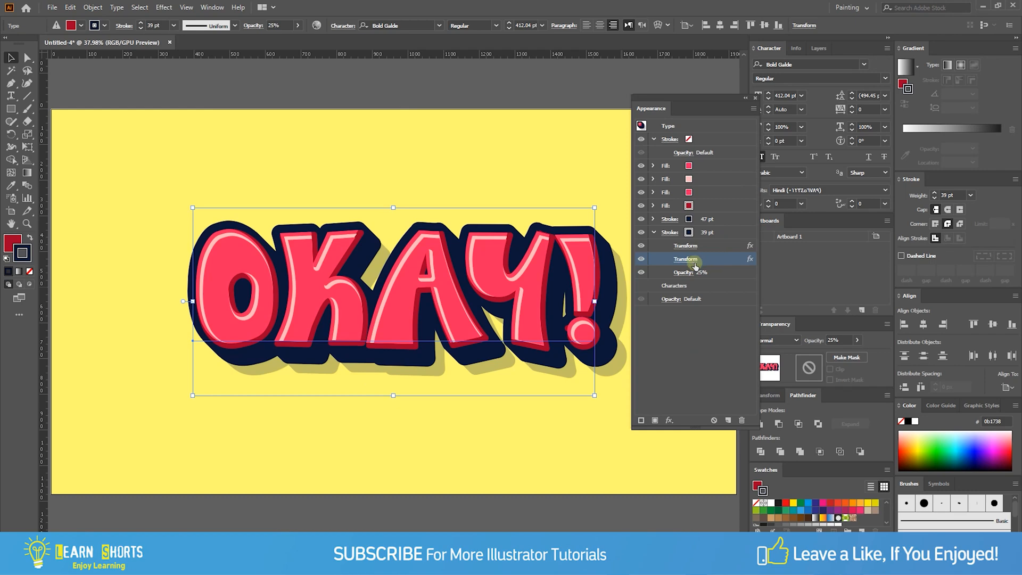
# - Apply a Gaussian Blur effect with a 10-pixel radius to the 39 pt shadow stroke, with preview on
pyautogui.click(721, 233)
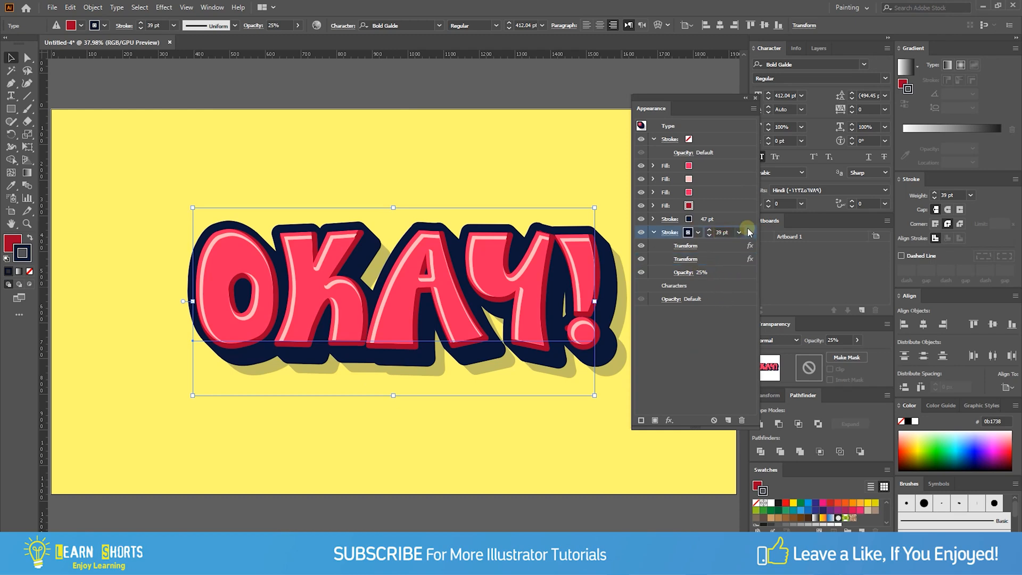
pyautogui.click(670, 421)
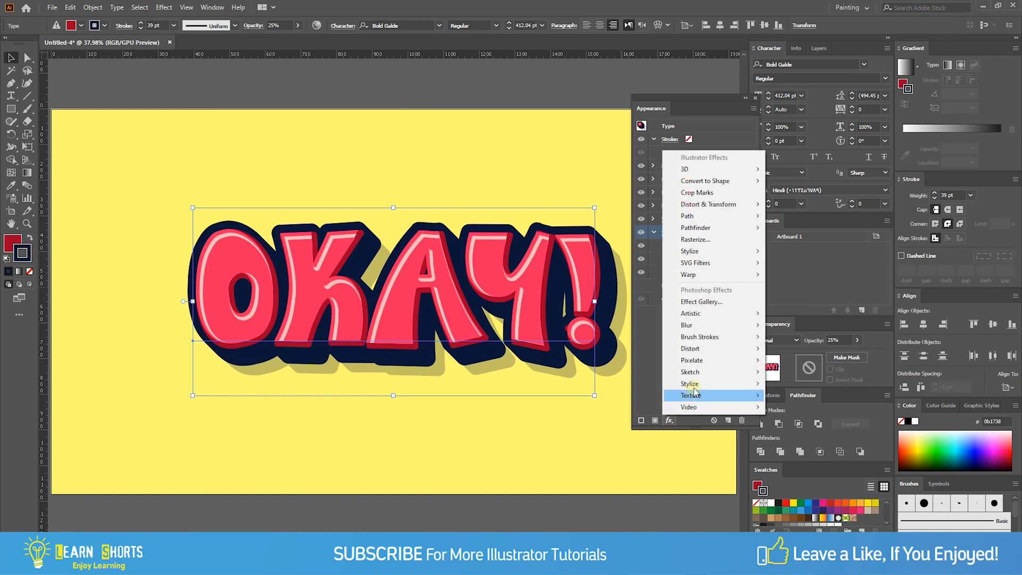
pyautogui.moveTo(704, 327)
pyautogui.click(620, 326)
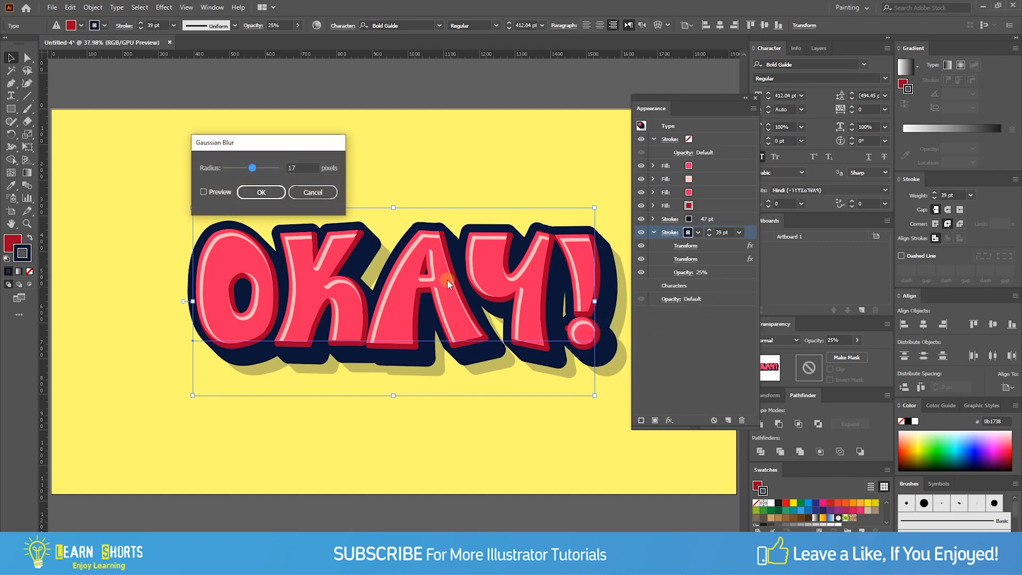
pyautogui.click(220, 192)
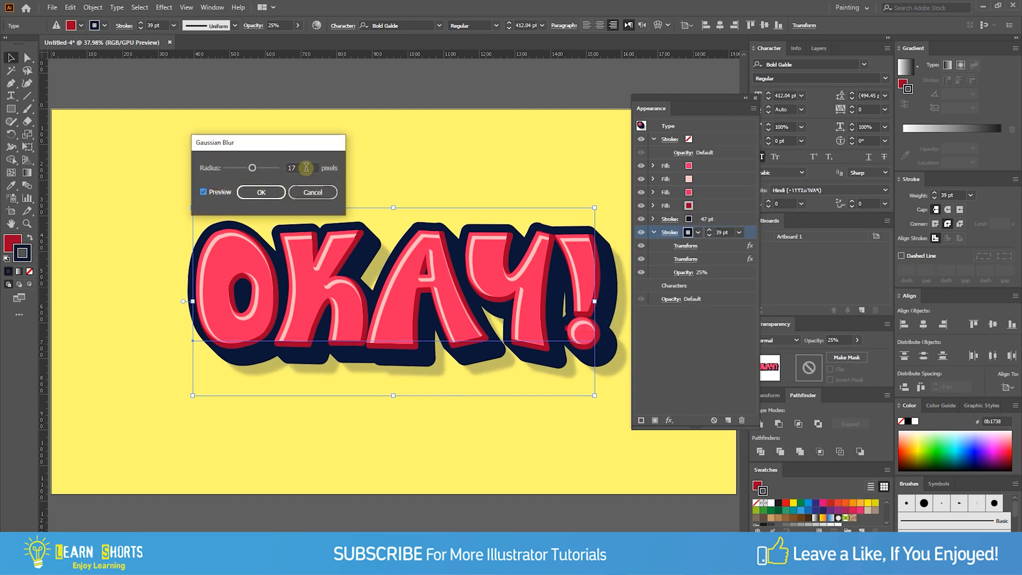
pyautogui.moveTo(291, 167); pyautogui.dragTo(307, 240)
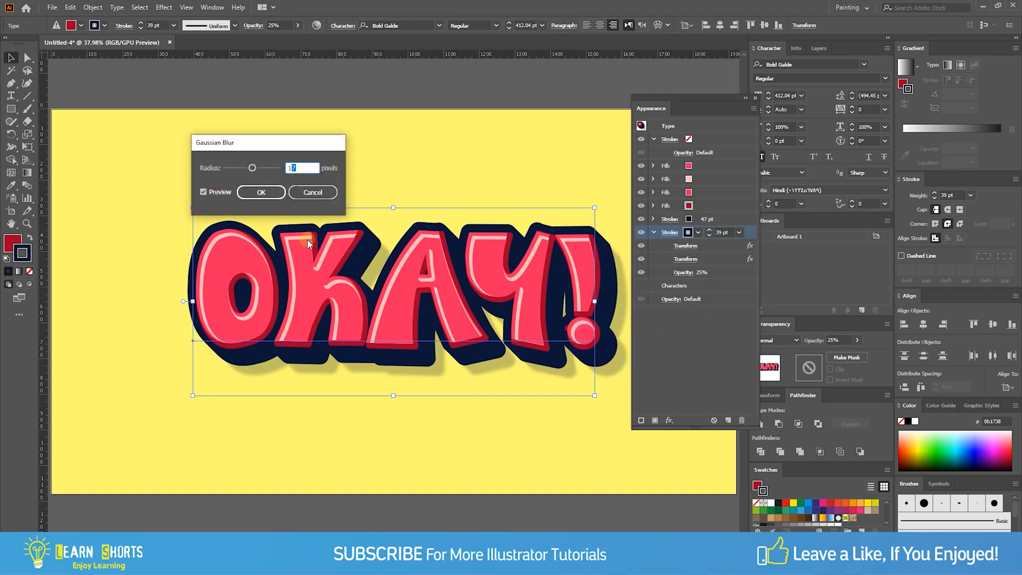
pyautogui.hotkey('ctrl', 'a')
pyautogui.write('10')
pyautogui.click(262, 198)
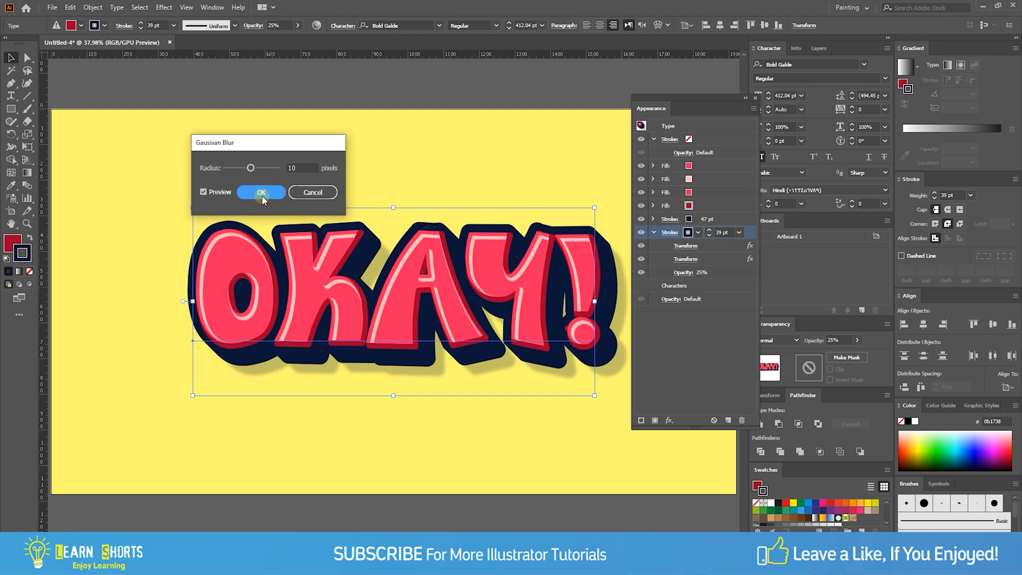
# - Collapse the 39 pt stroke's settings and dock the floating Appearance panel beside Artboards
pyautogui.click(653, 233)
pyautogui.moveTo(699, 108); pyautogui.dragTo(804, 230)
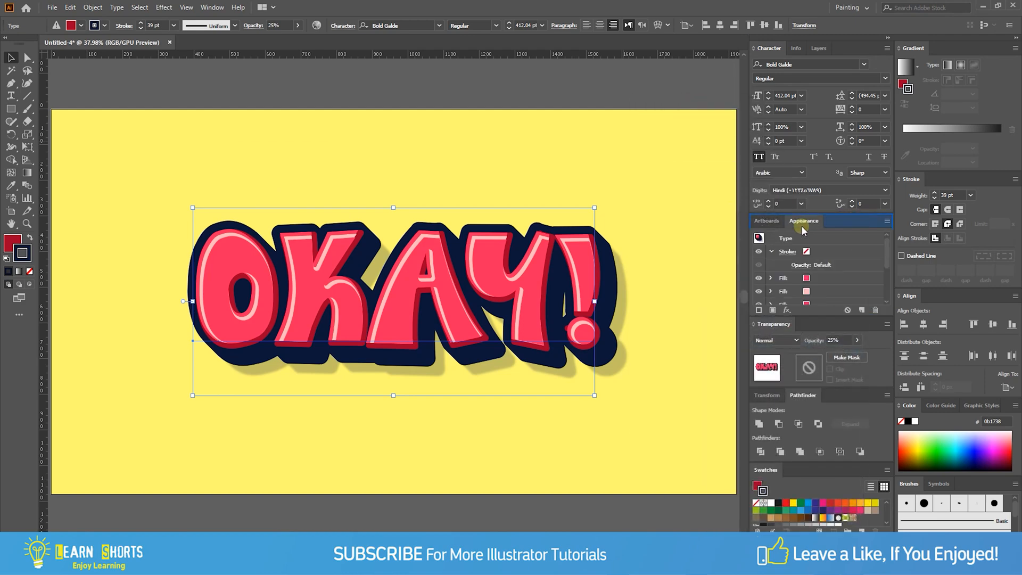
# - Enlarge the OKAY! text proportionally about its centre to about 1422 px wide and deselect it
pyautogui.moveTo(595, 301); pyautogui.dragTo(658, 293)
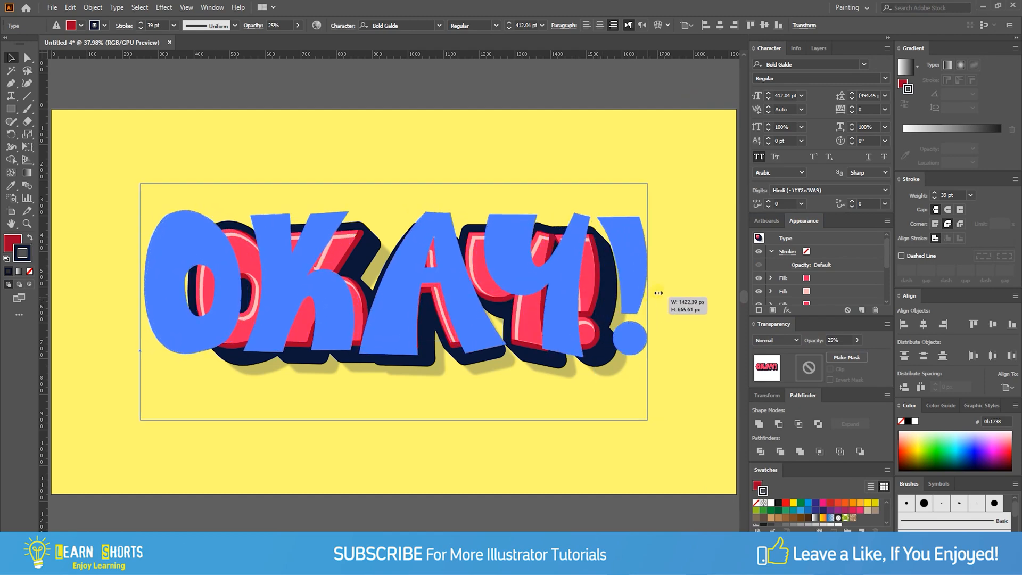
pyautogui.moveTo(695, 189); pyautogui.dragTo(697, 187)
pyautogui.click(697, 186)
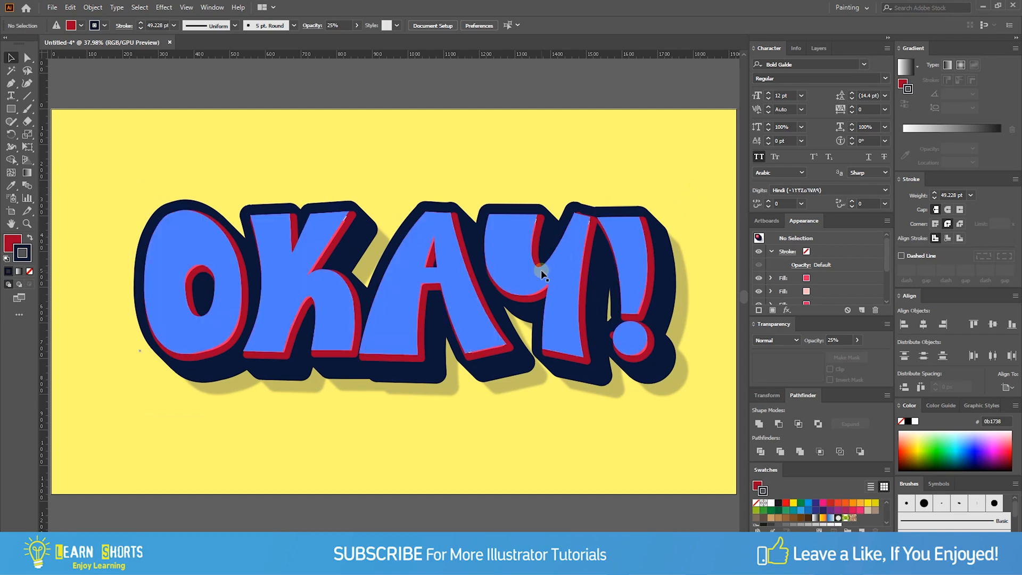
# - Replace the OKAY! text with WELCOME, keeping the layered effect on the live text
pyautogui.click(541, 272)
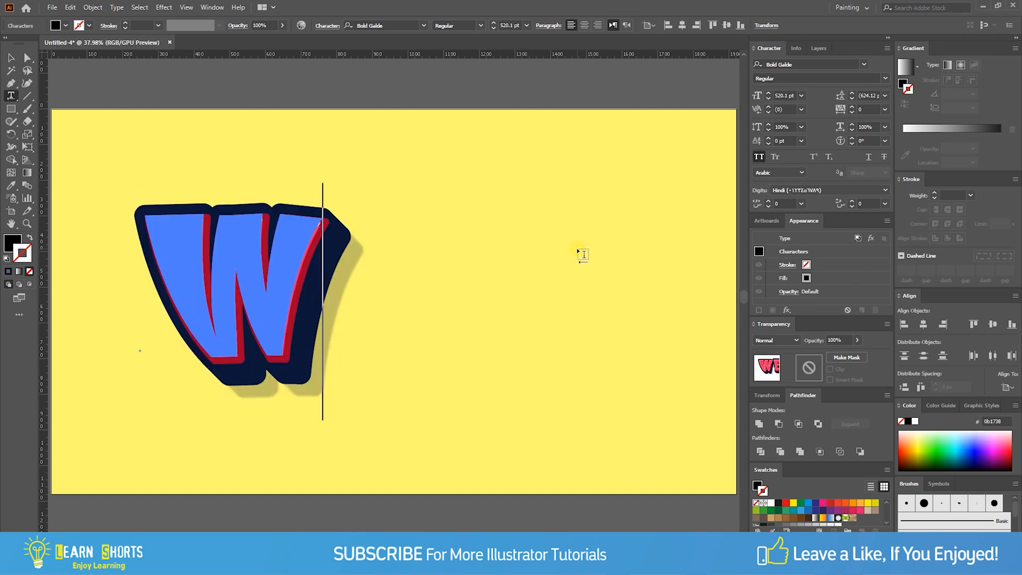
pyautogui.write('ELCO')
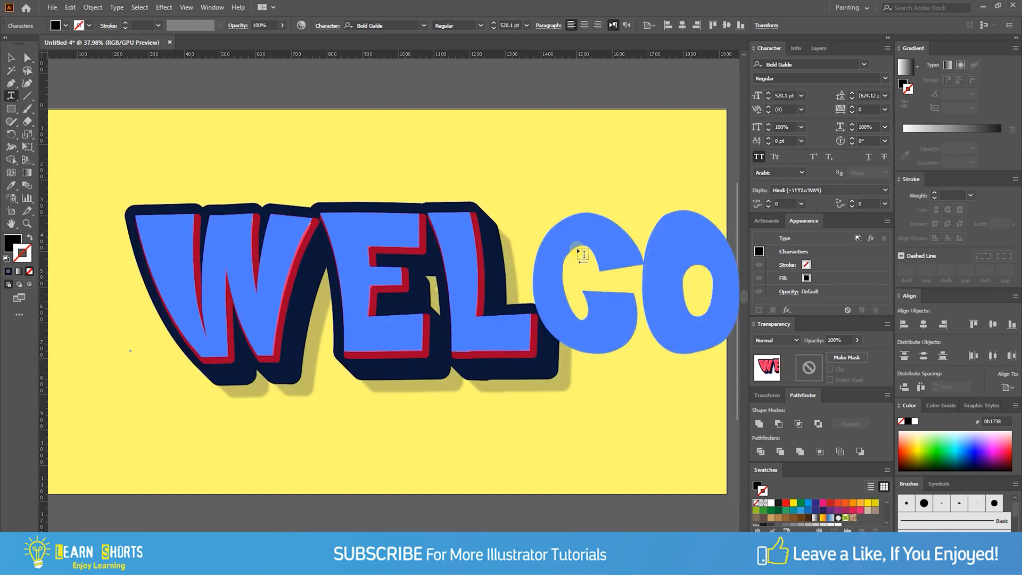
pyautogui.write('ME')
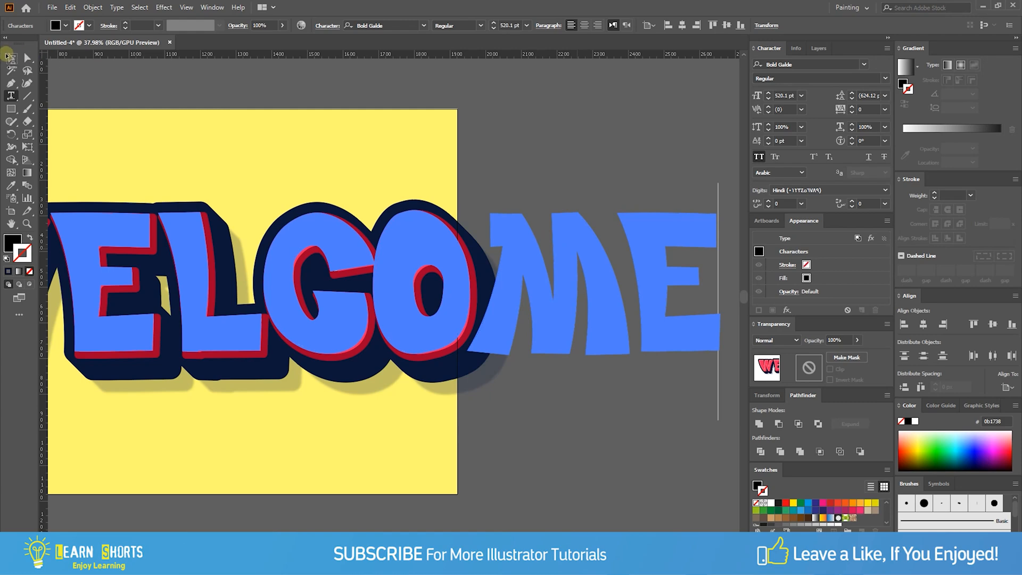
pyautogui.click(11, 57)
# - Scale the WELCOME text down proportionally to about 1605 px wide so it fits the artboard
pyautogui.hotkey('ctrl', '-')
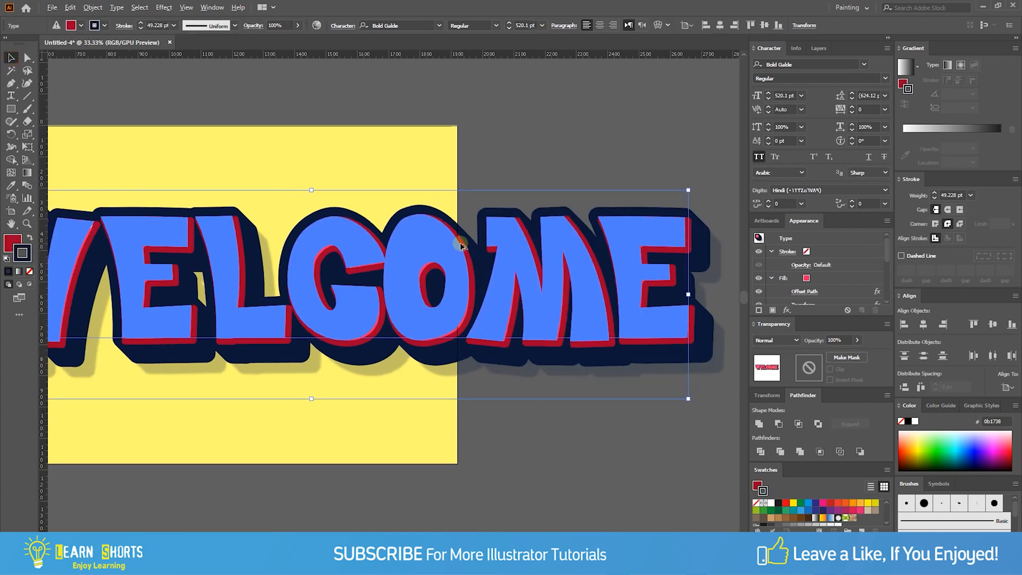
pyautogui.moveTo(391, 287); pyautogui.dragTo(483, 289)
pyautogui.scroll(-1, 483, 290)
pyautogui.moveTo(719, 299); pyautogui.dragTo(532, 298)
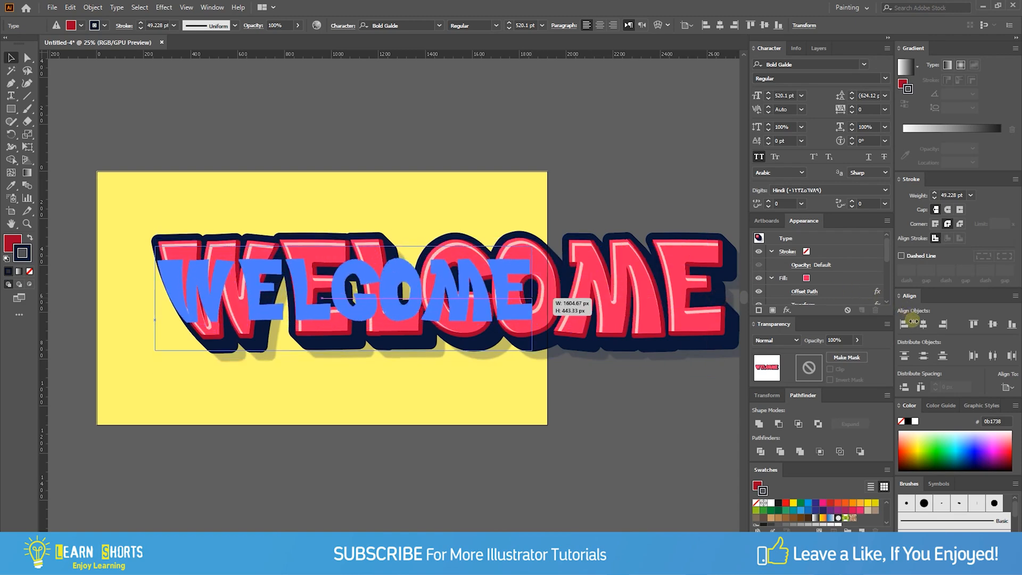
# - Centre the WELCOME text horizontally and vertically on the artboard and deselect it
pyautogui.click(924, 326)
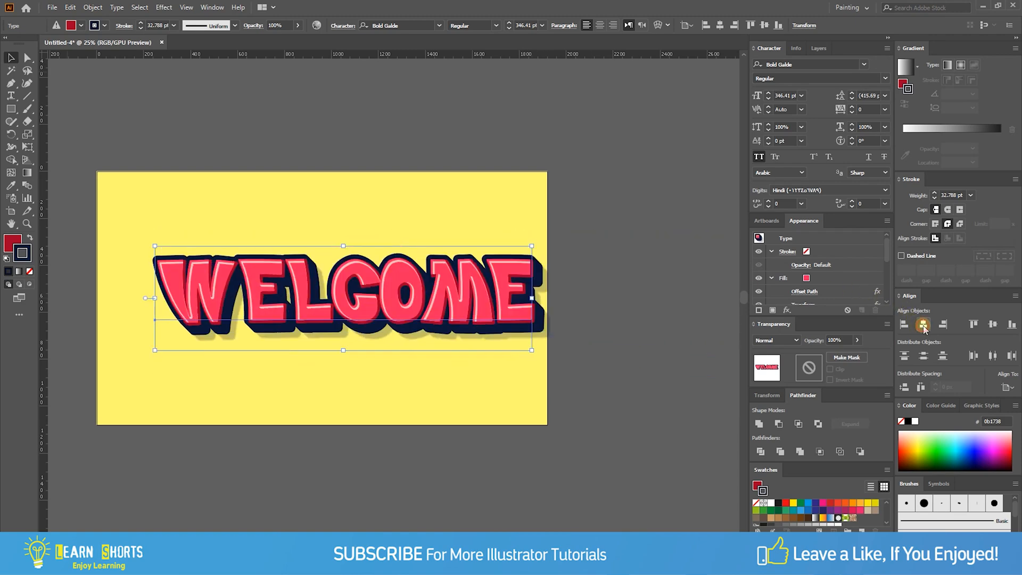
pyautogui.click(995, 326)
pyautogui.click(665, 335)
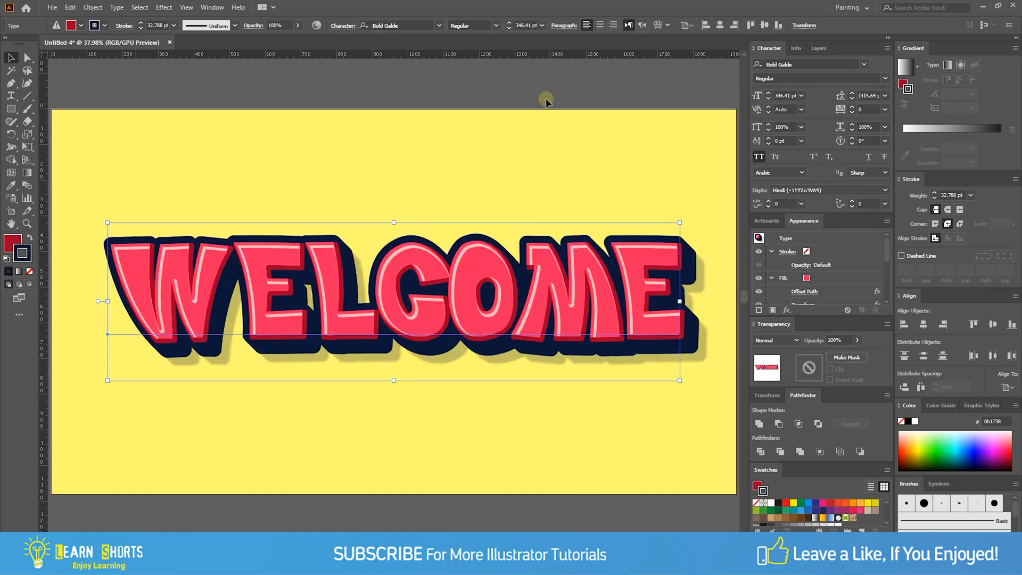
pyautogui.click(545, 98)
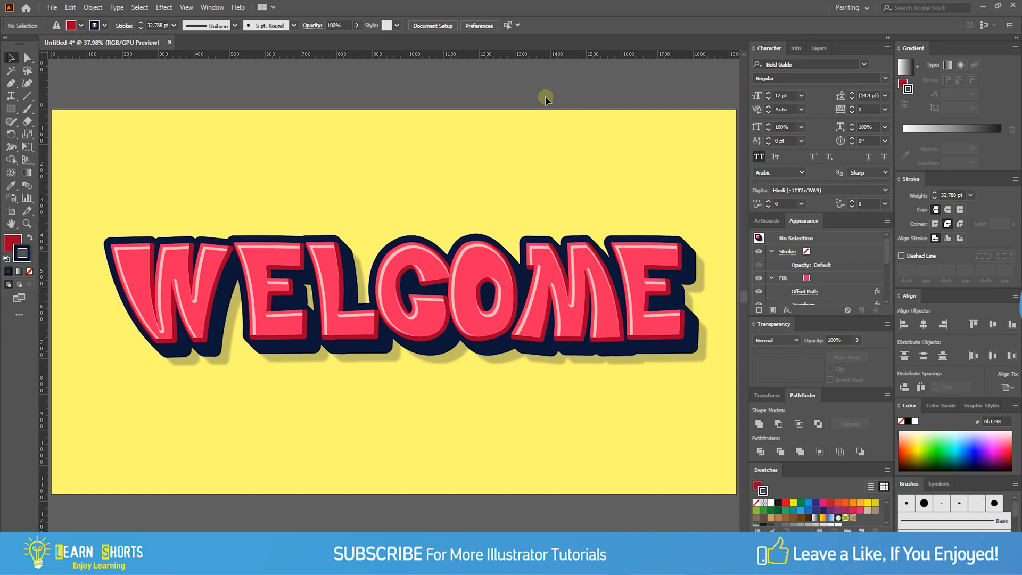